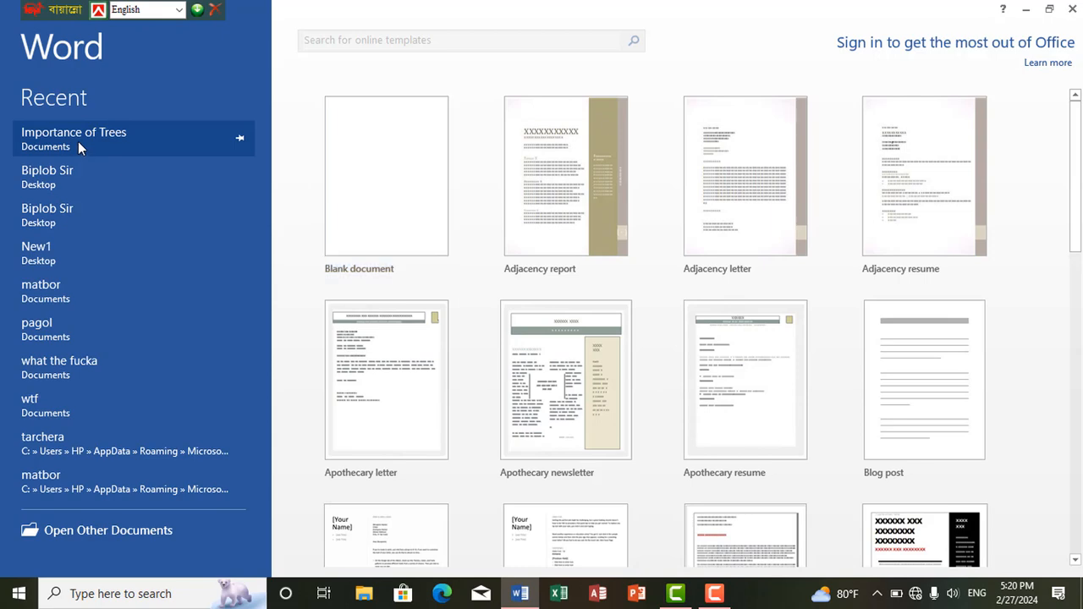
# Open the recent document Importance of Trees and dismiss the Microsoft Office Activation Wizard.
pyautogui.click(78, 141)
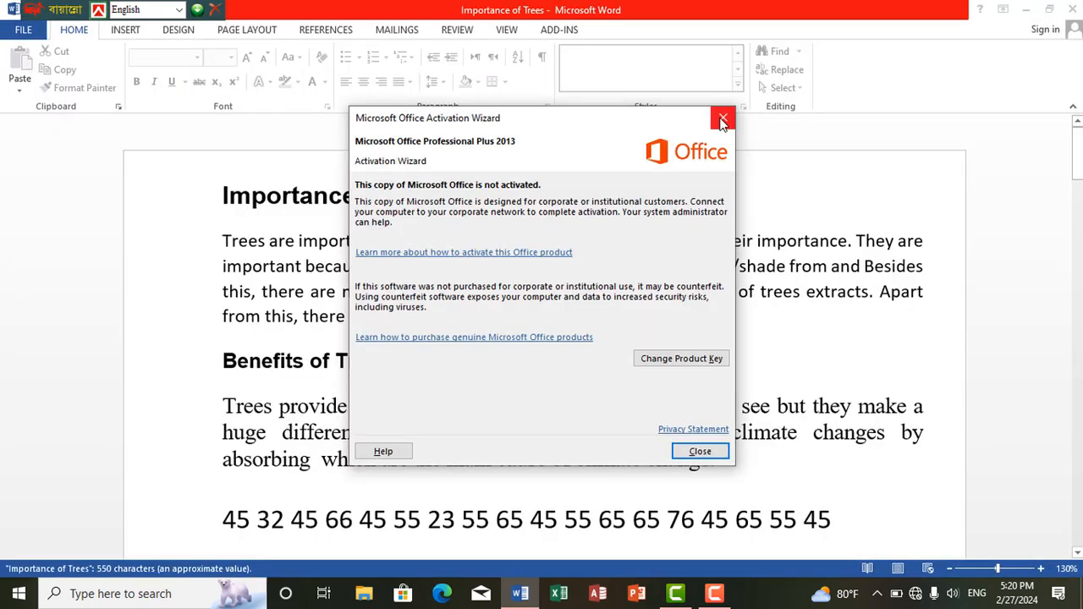
pyautogui.click(721, 120)
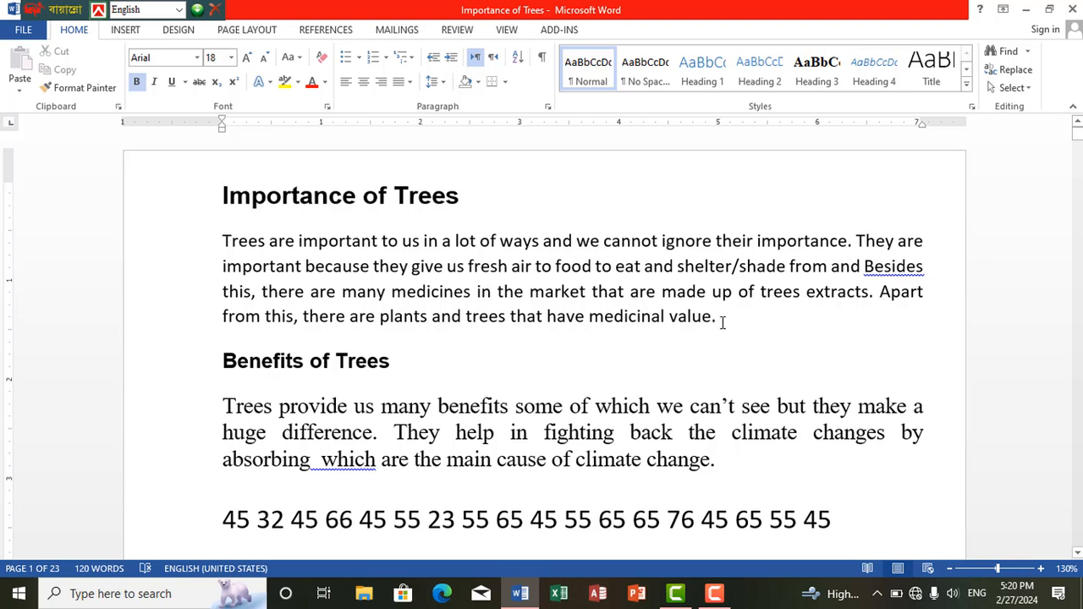
# Copy the whole paragraph under the "Importance of Trees" heading.
pyautogui.moveTo(721, 321); pyautogui.dragTo(225, 243)
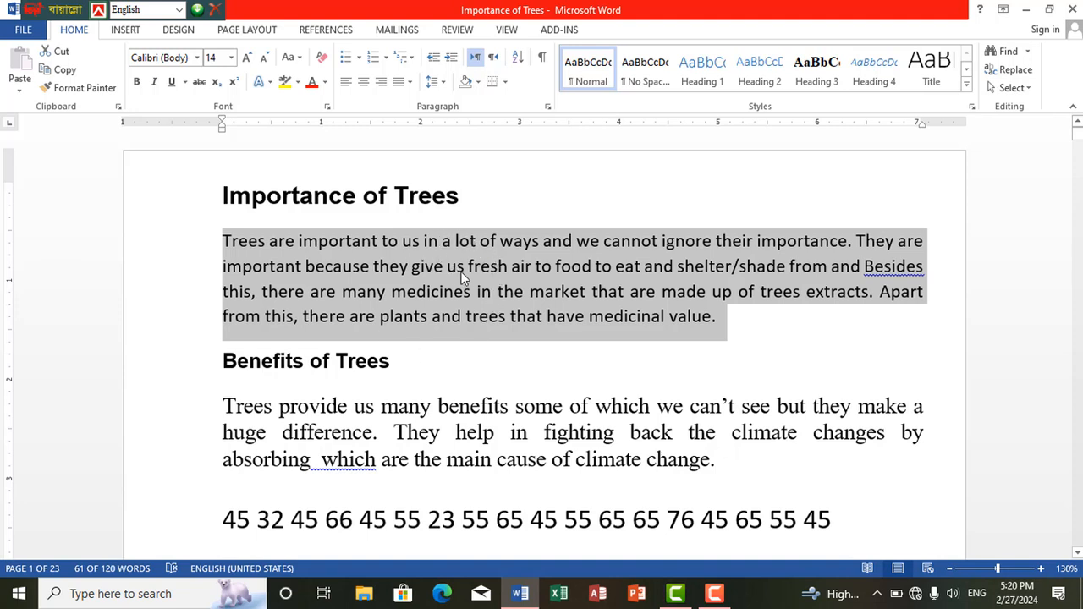
pyautogui.click(489, 269)
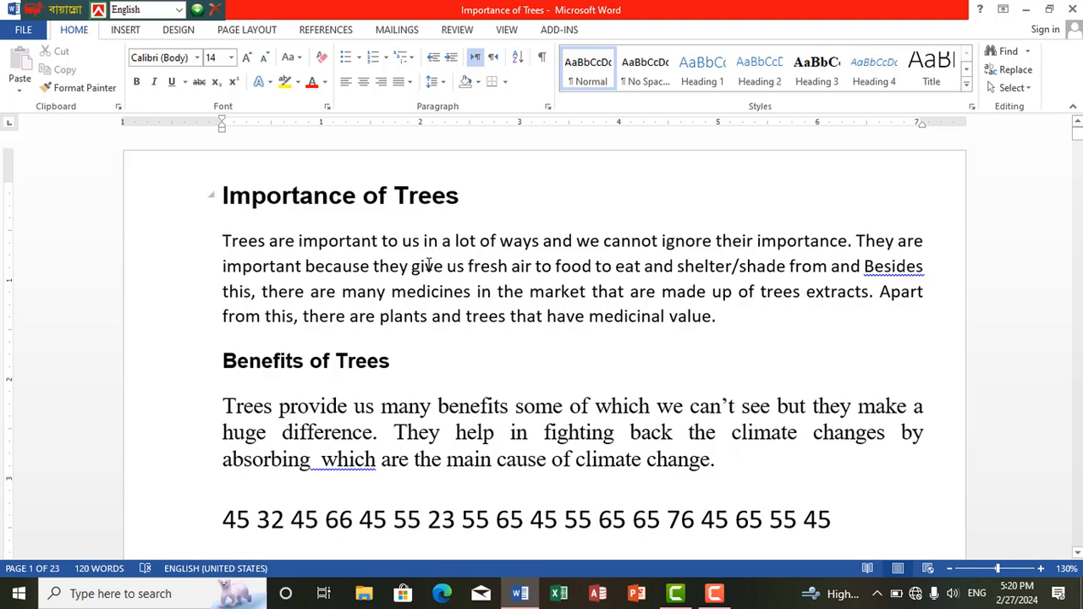
pyautogui.tripleClick(489, 266)
pyautogui.hotkey('ctrl', 'c')
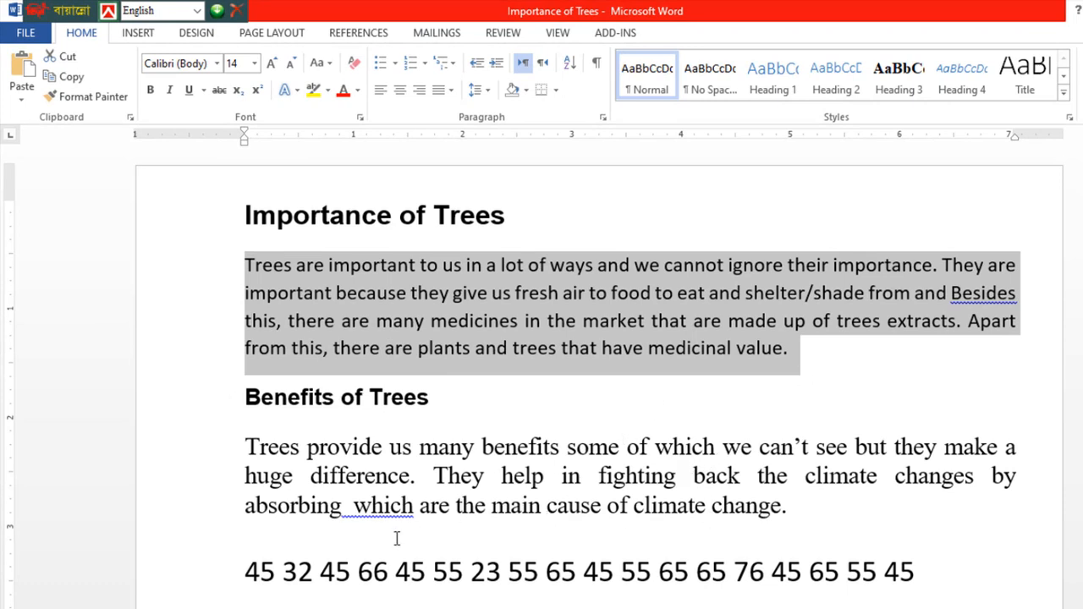
# Paste the copied paragraph on a new line below the "Benefits of Trees" paragraph, and undo the paste.
pyautogui.click(800, 507)
pyautogui.press('Return')
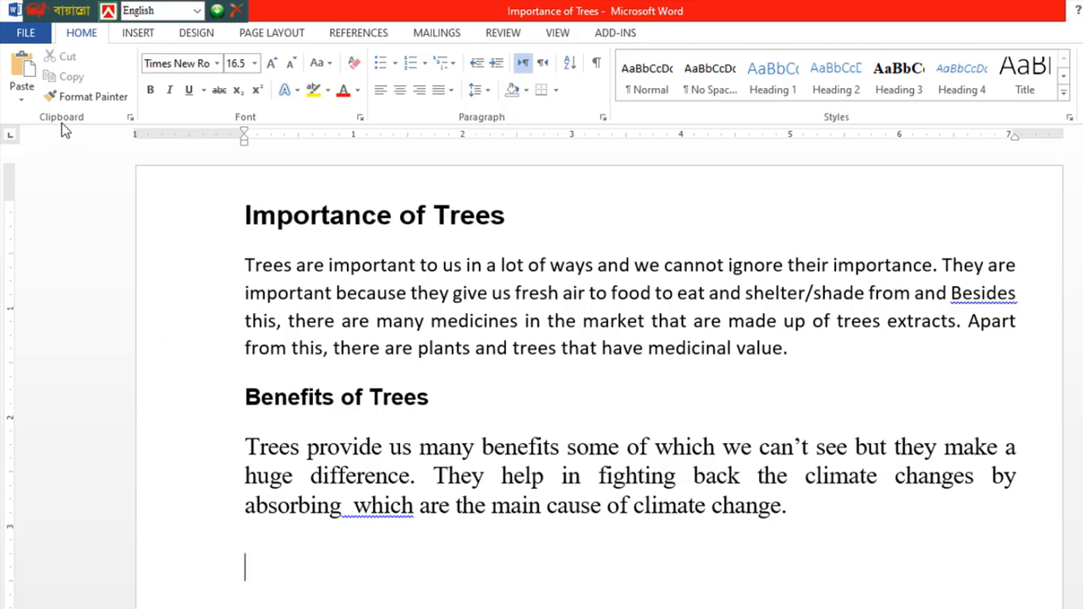
pyautogui.click(25, 72)
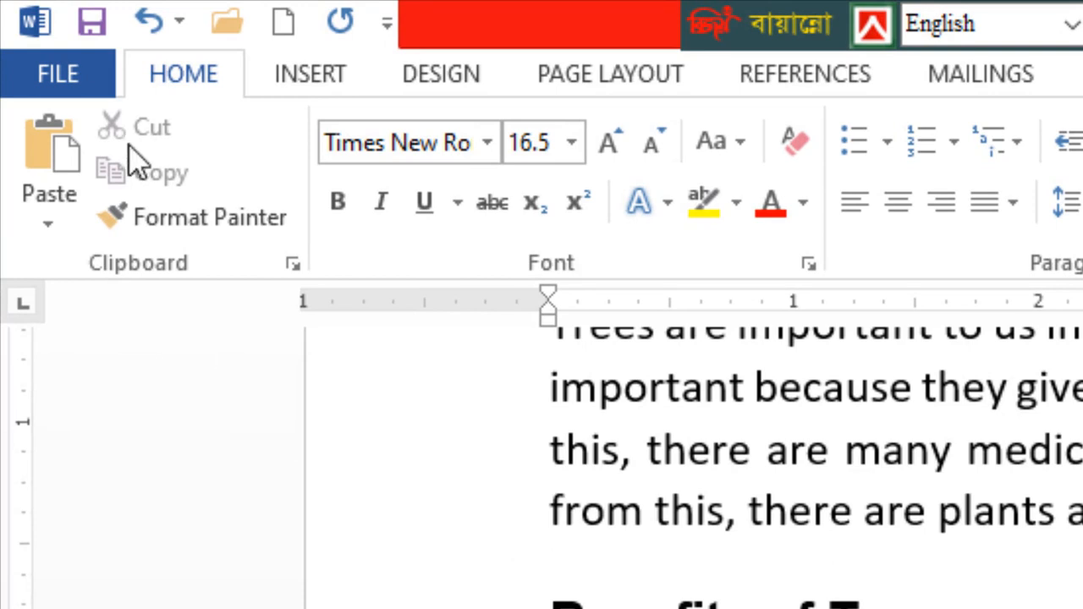
pyautogui.click(150, 19)
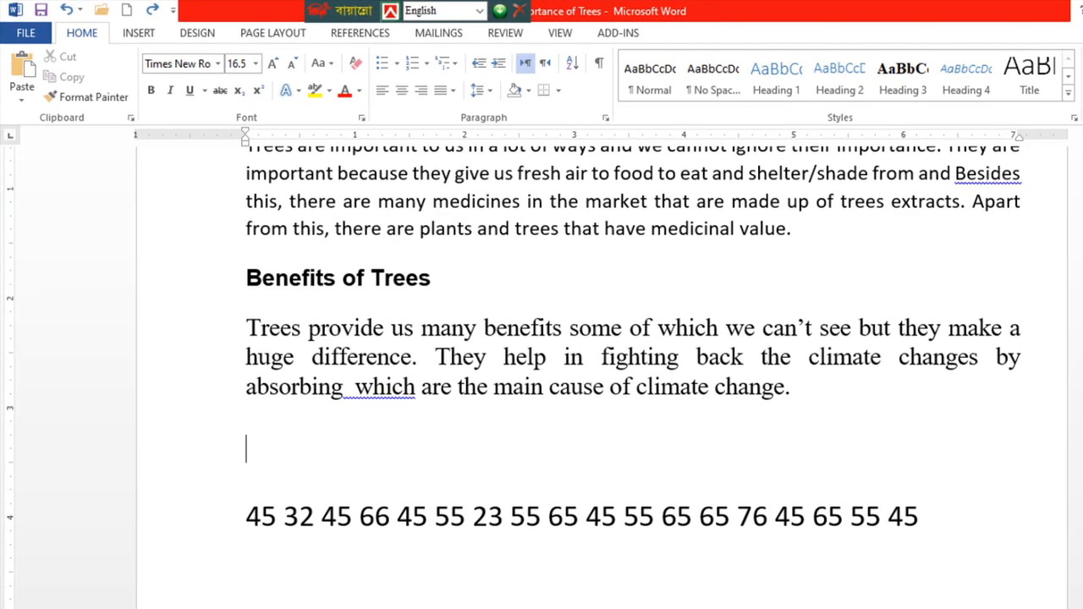
# Copy the paragraph under "Importance of Trees" again and paste it on the empty line above the row of numbers.
pyautogui.scroll(1, 634, 343)
pyautogui.scroll(3, 662, 231)
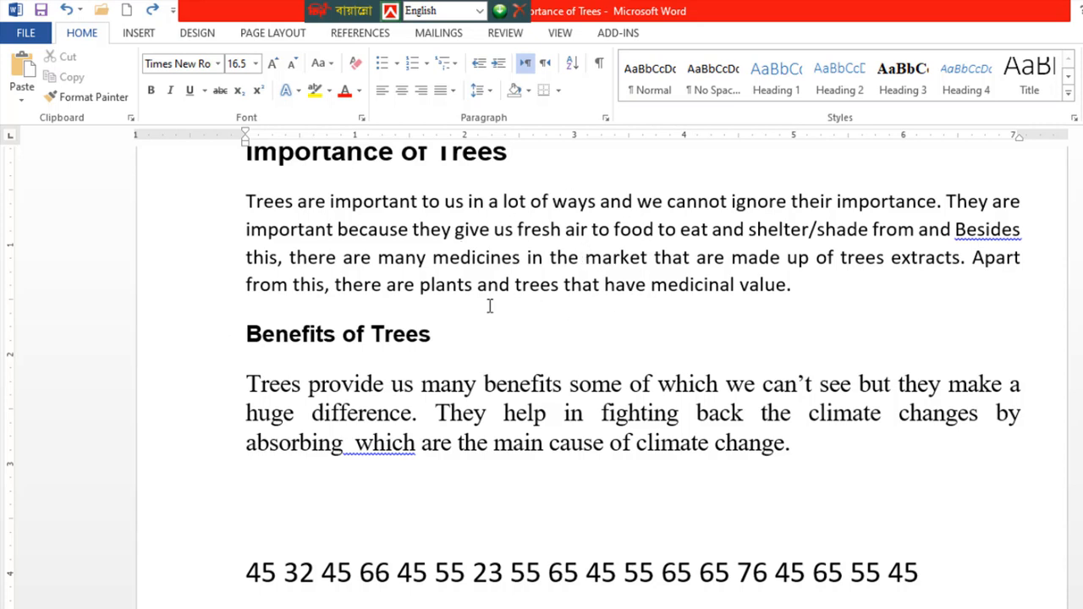
pyautogui.doubleClick(611, 258)
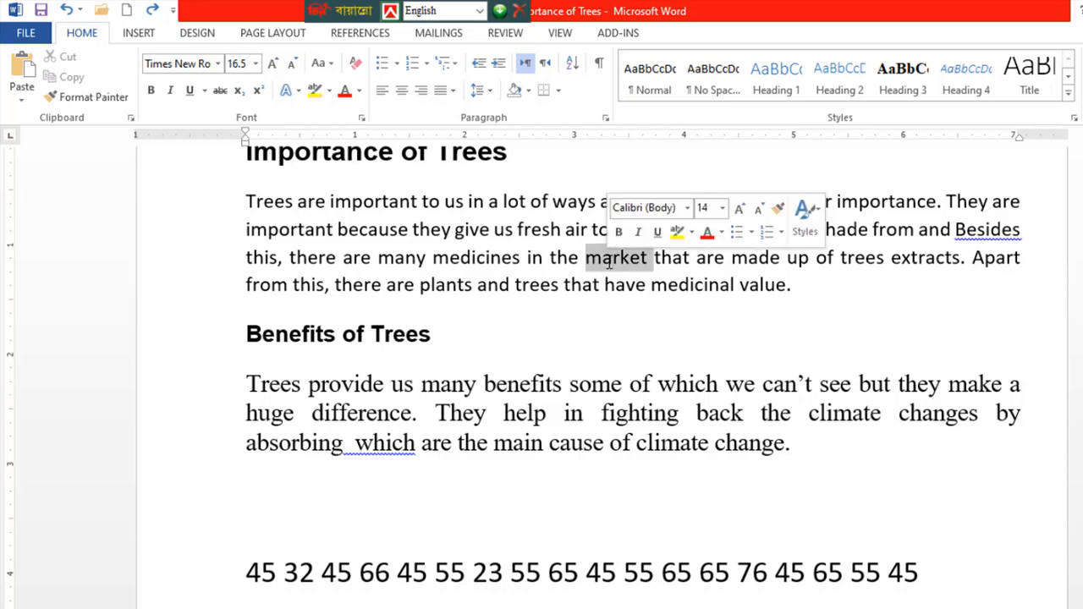
pyautogui.click(609, 263)
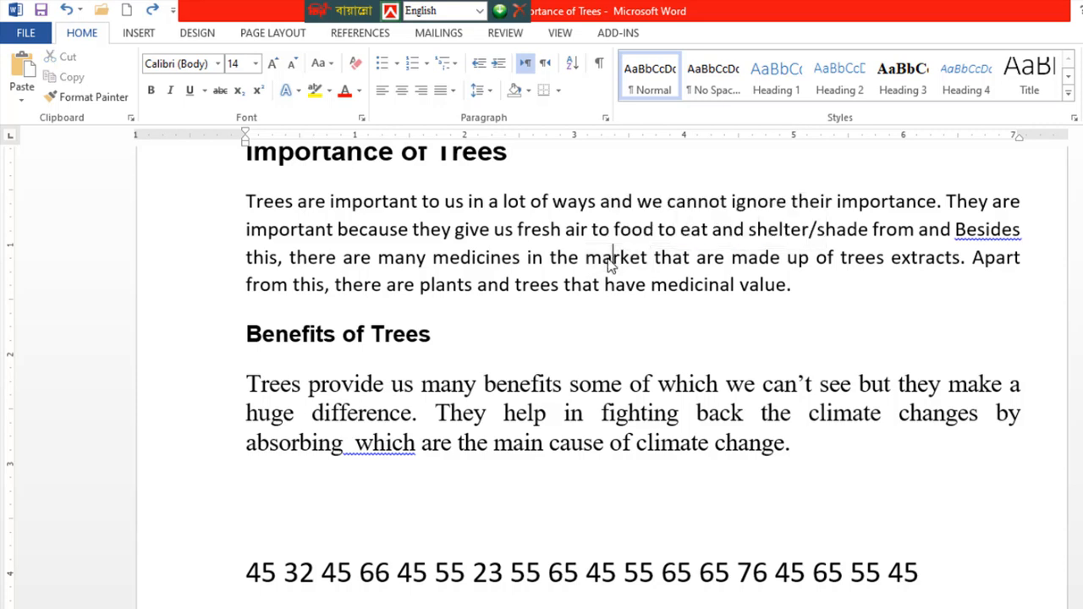
pyautogui.tripleClick(609, 262)
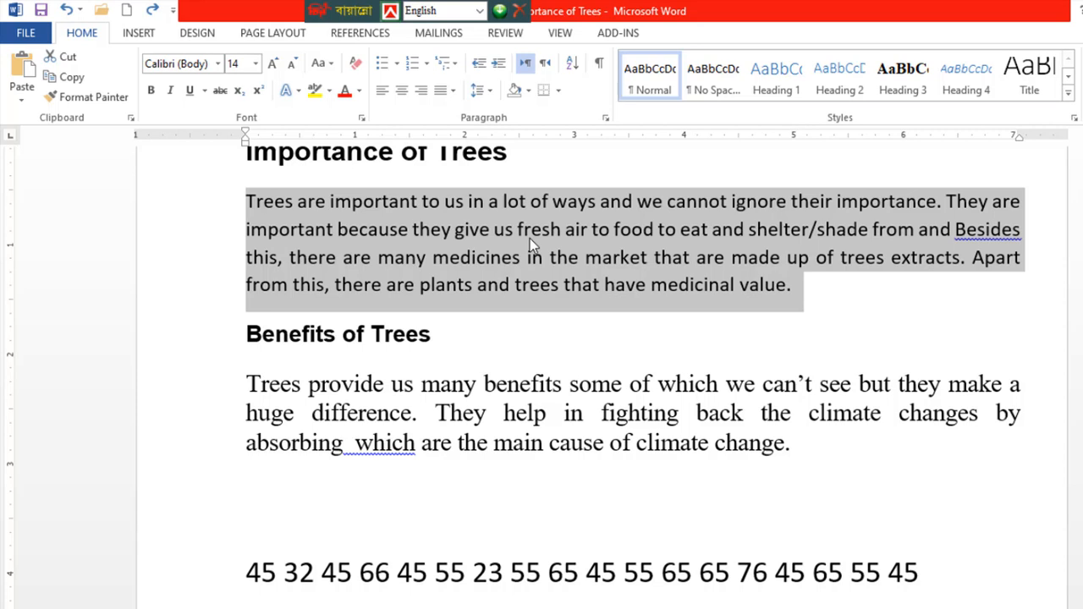
pyautogui.hotkey('ctrl', 'c')
pyautogui.click(291, 513)
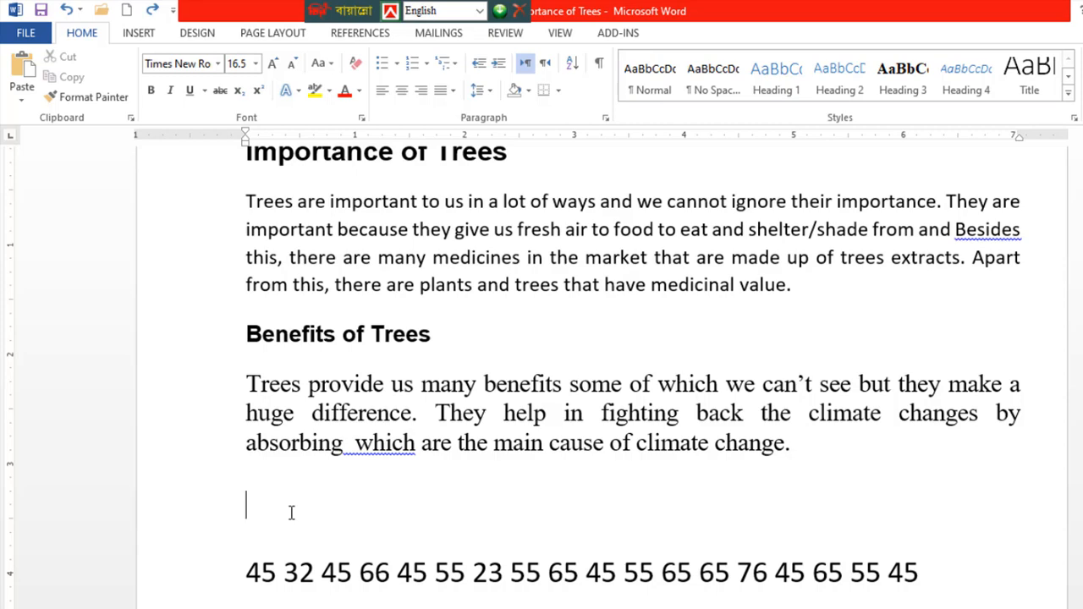
pyautogui.hotkey('ctrl', 'v')
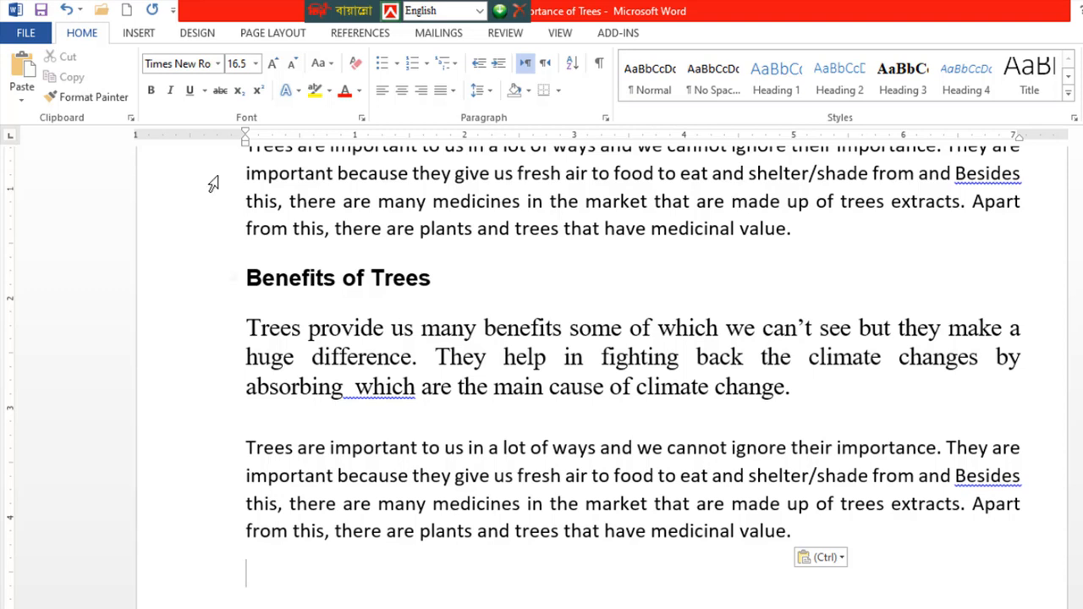
# Undo the pasted paragraph and the added empty line.
pyautogui.click(67, 10)
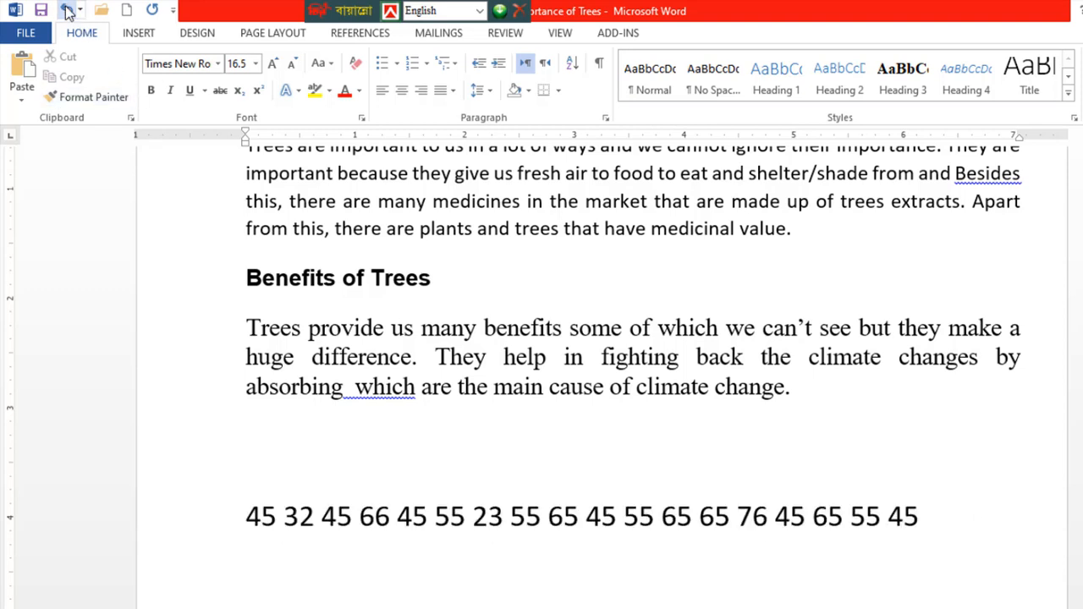
pyautogui.click(67, 10)
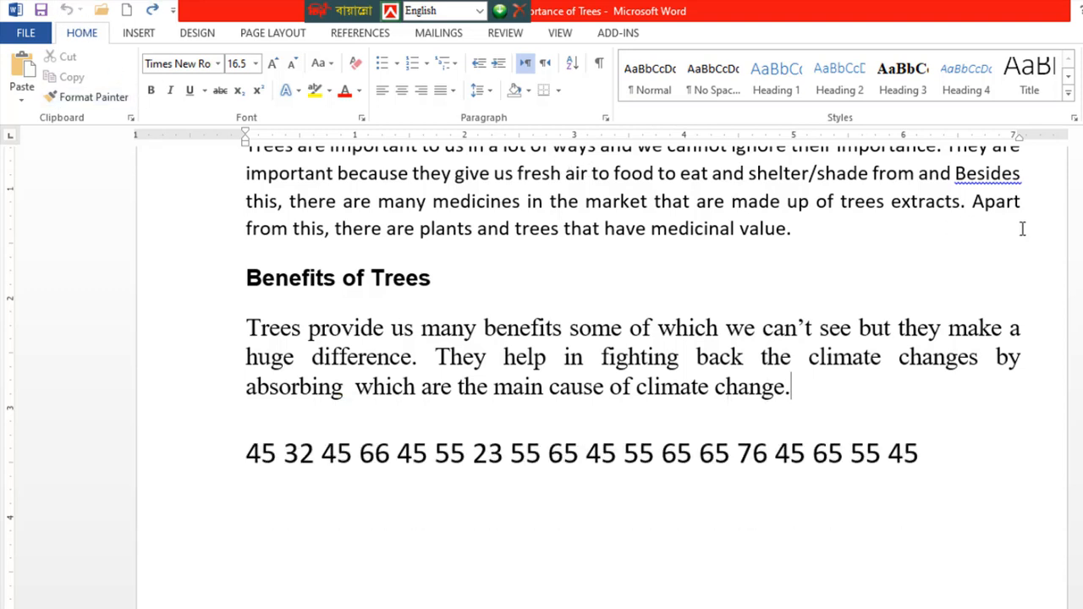
# Cut the "Importance of Trees" heading together with the paragraph beneath it.
pyautogui.scroll(3, 634, 311)
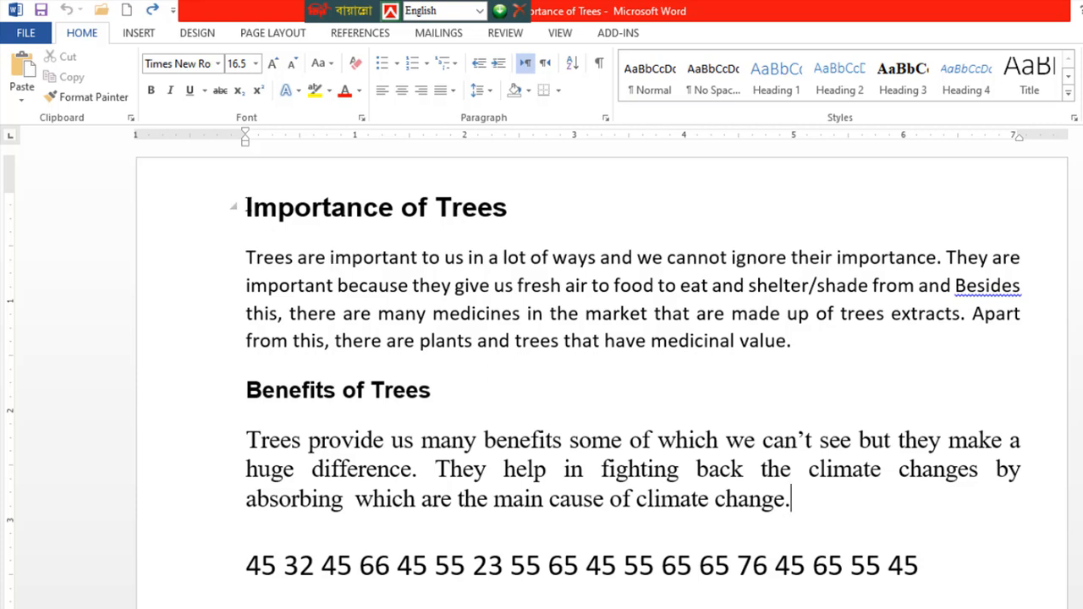
pyautogui.moveTo(245, 208); pyautogui.dragTo(812, 346)
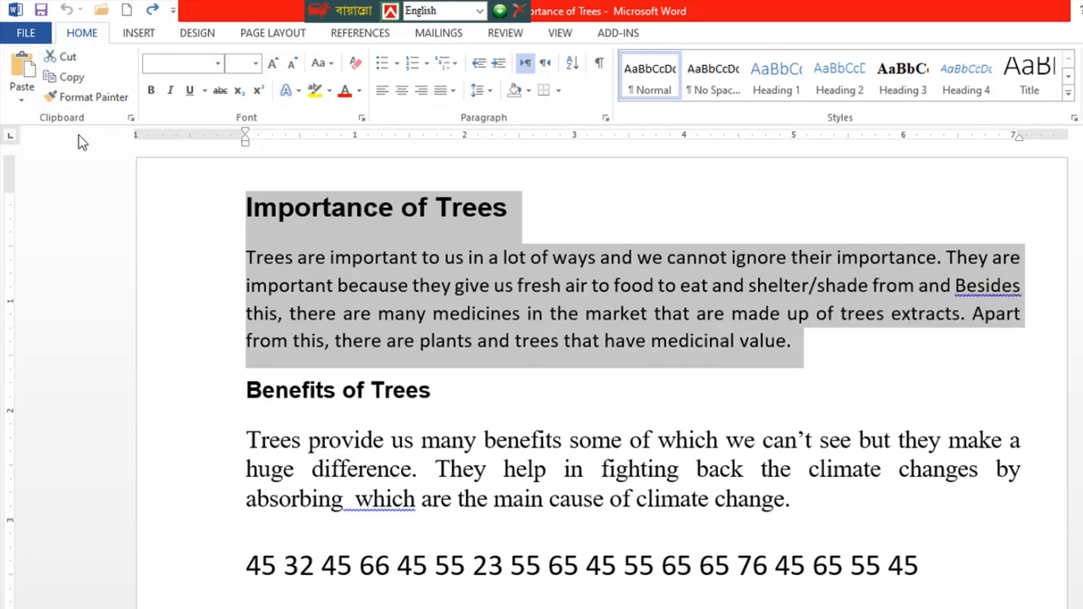
pyautogui.click(68, 58)
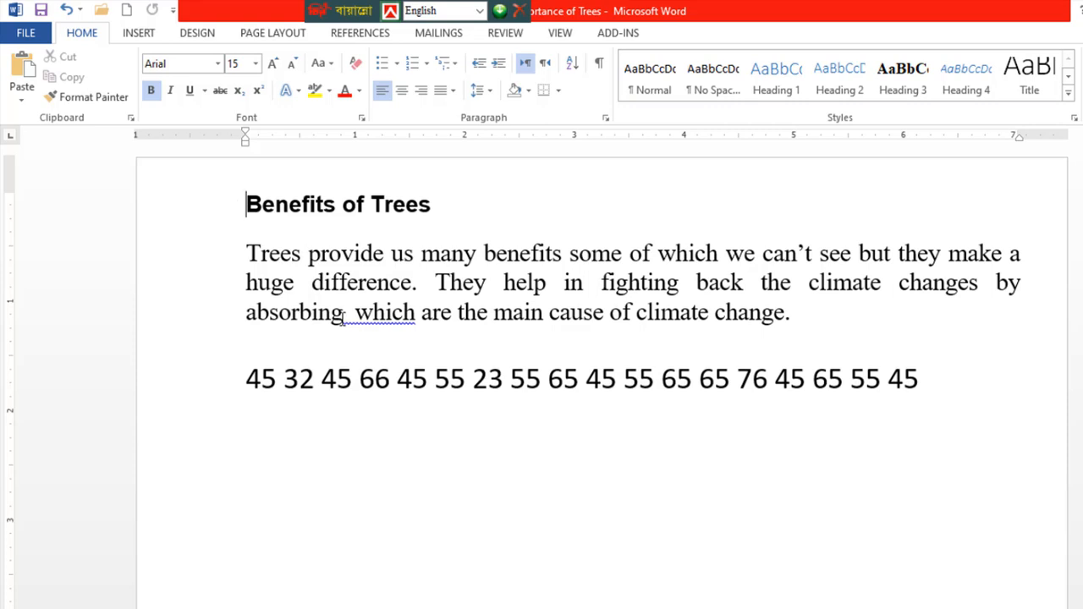
# Paste the cut heading and paragraph on a new line after the paragraph under "Benefits of Trees".
pyautogui.click(354, 352)
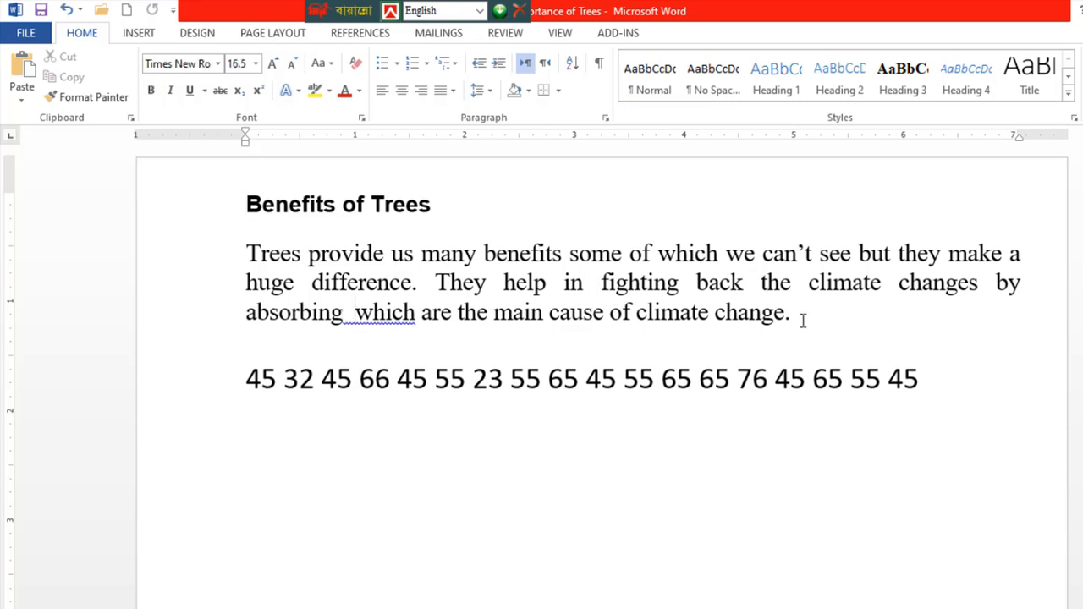
pyautogui.click(832, 319)
pyautogui.press('Return')
pyautogui.press('BackSpace')
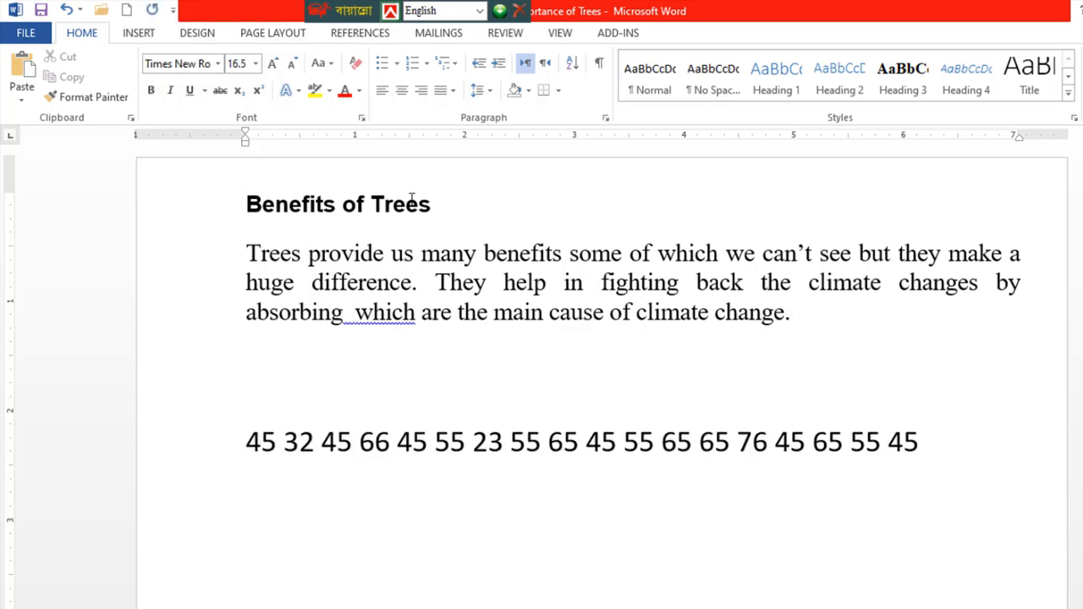
pyautogui.click(22, 68)
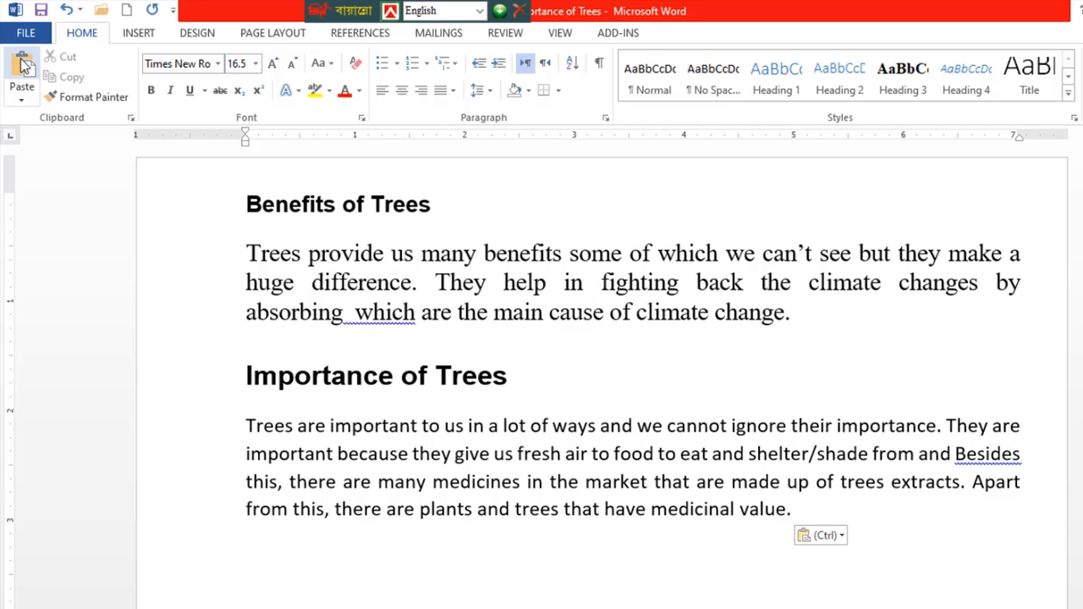
# Undo the paste, the new line and the cut of the "Importance of Trees" section.
pyautogui.click(66, 11)
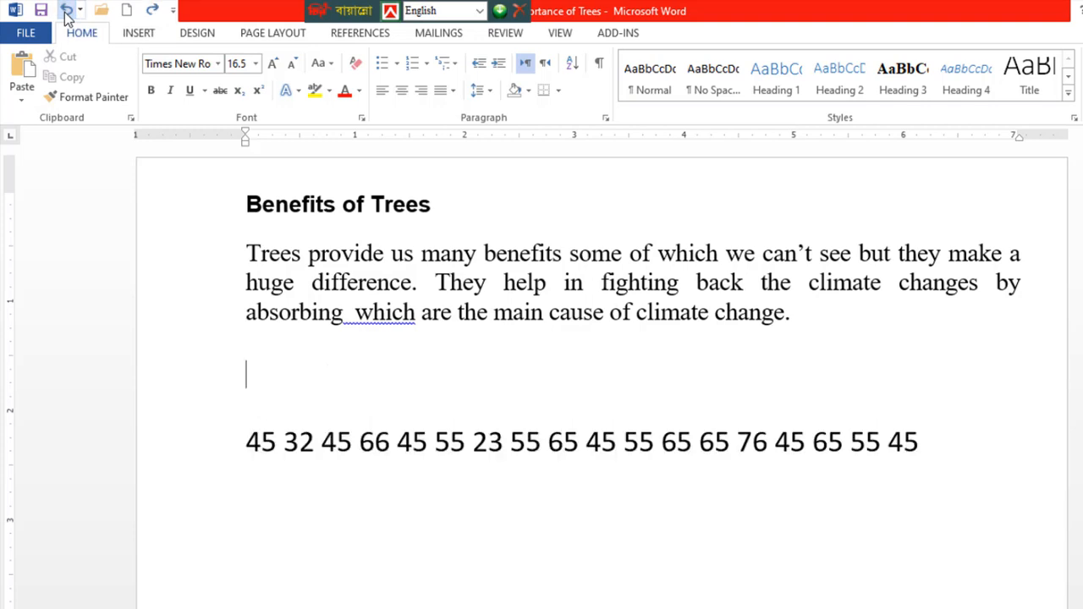
pyautogui.click(66, 11)
pyautogui.click(66, 11)
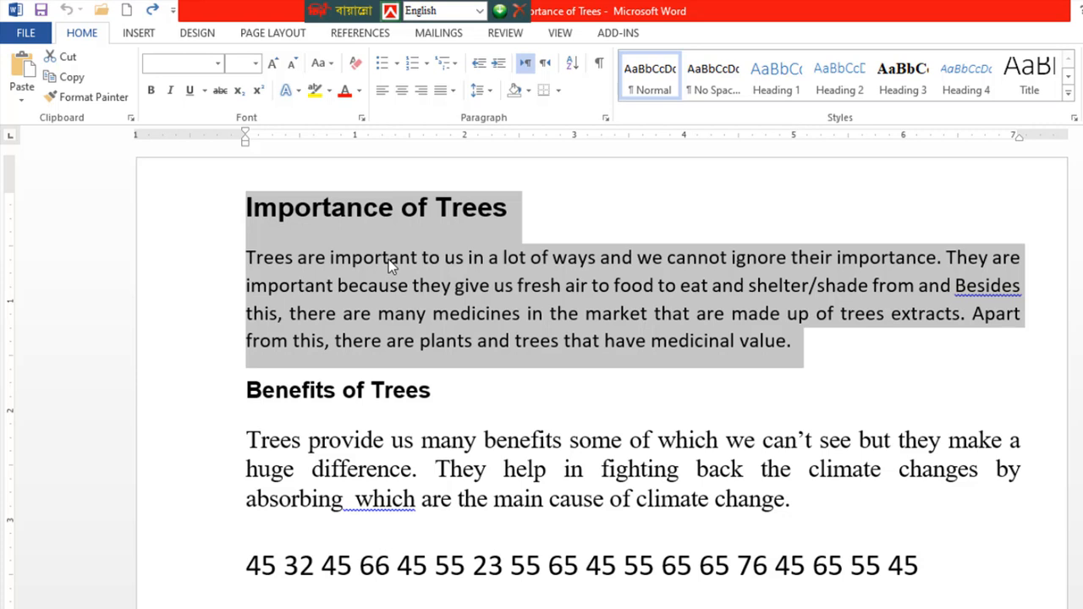
# Move the selected "Importance of Trees" heading and paragraph to a new line below the "Benefits of Trees" paragraph.
pyautogui.press('Delete')
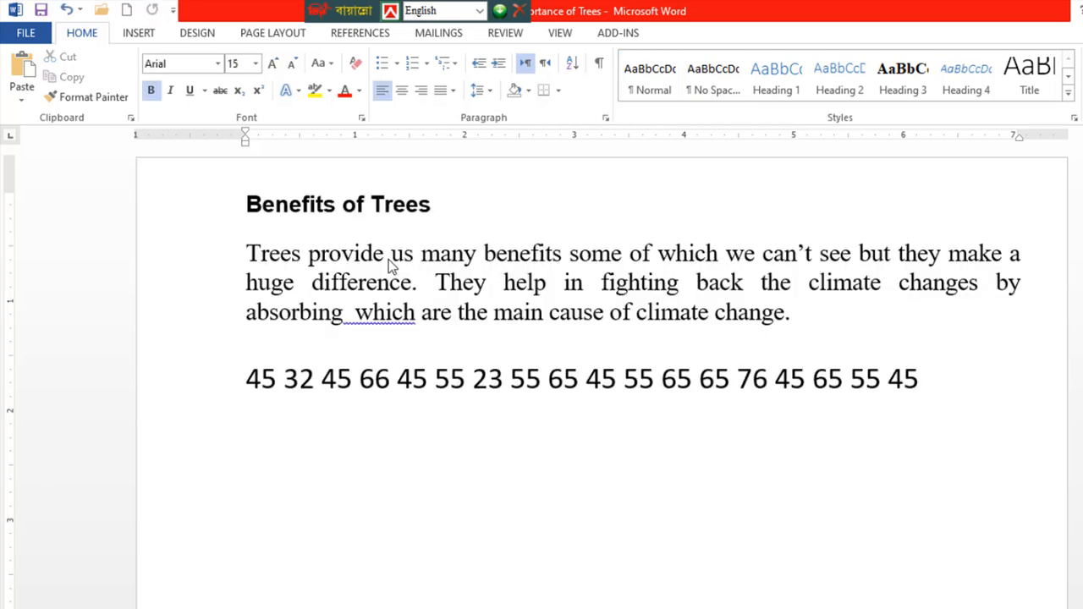
pyautogui.click(817, 312)
pyautogui.press('Return')
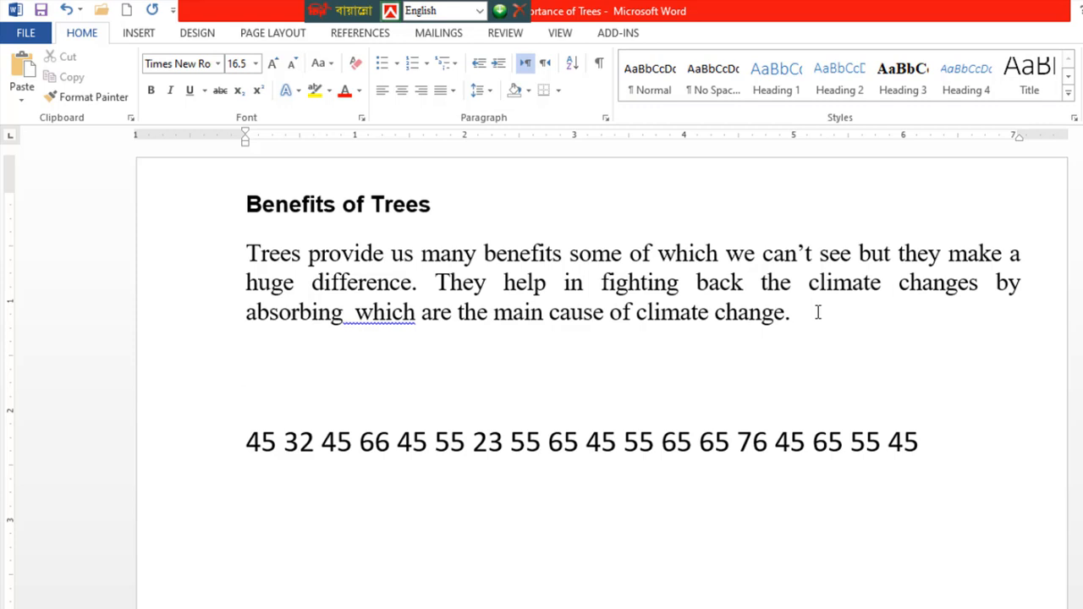
pyautogui.hotkey('ctrl', 'v')
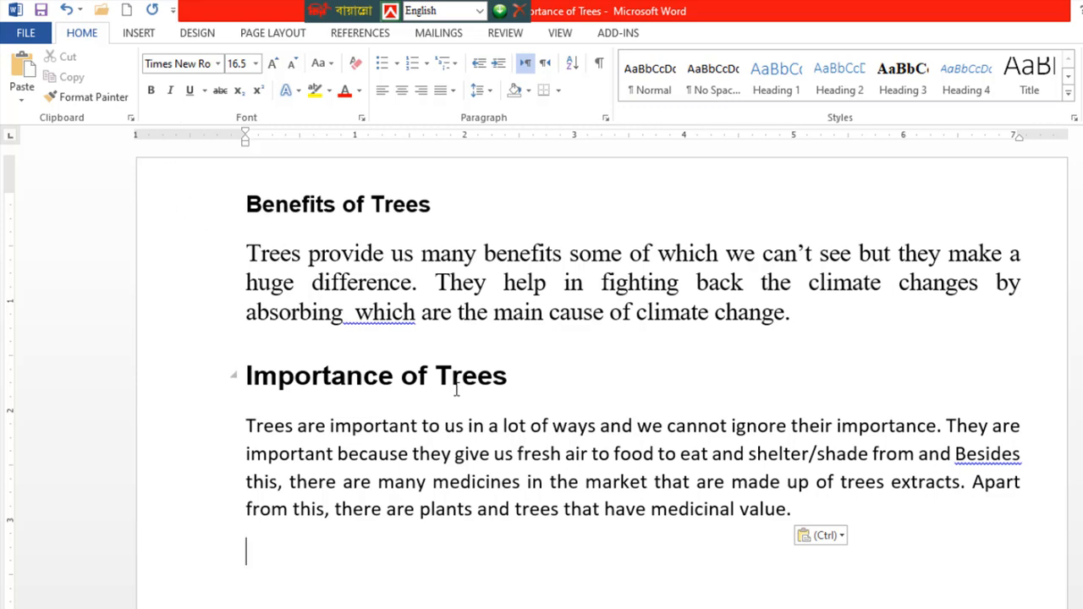
# Undo the whole move of the "Importance of Trees" section.
pyautogui.hotkey('ctrl', 'z')
pyautogui.hotkey('ctrl', 'z')
pyautogui.hotkey('ctrl', 'z')
pyautogui.hotkey('ctrl', 'z')
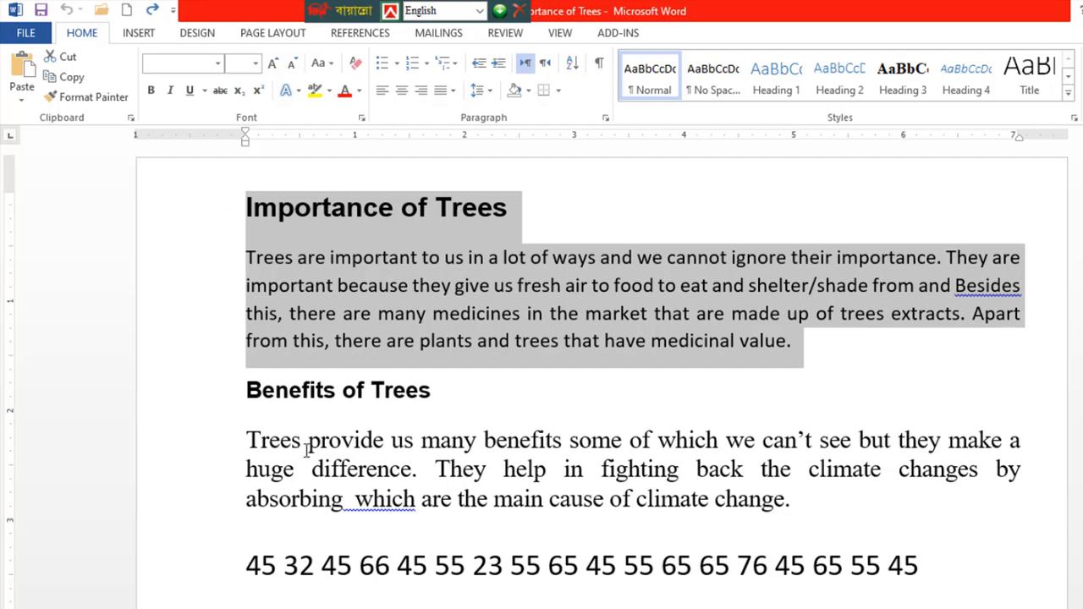
# Redo the undone removal, new line and paste of the "Importance of Trees" section.
pyautogui.click(153, 16)
pyautogui.click(153, 15)
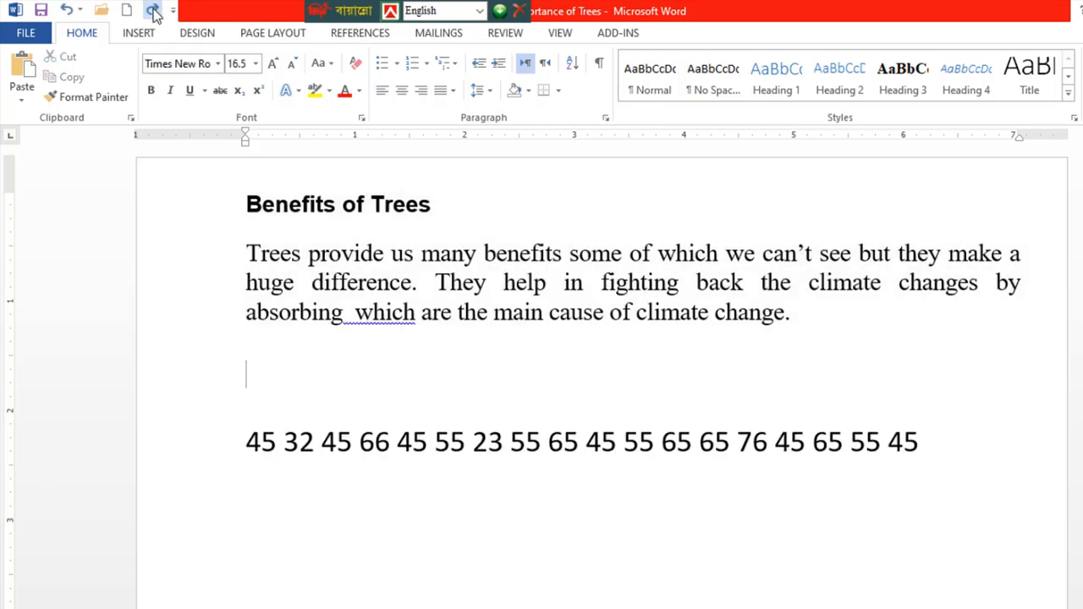
pyautogui.click(153, 15)
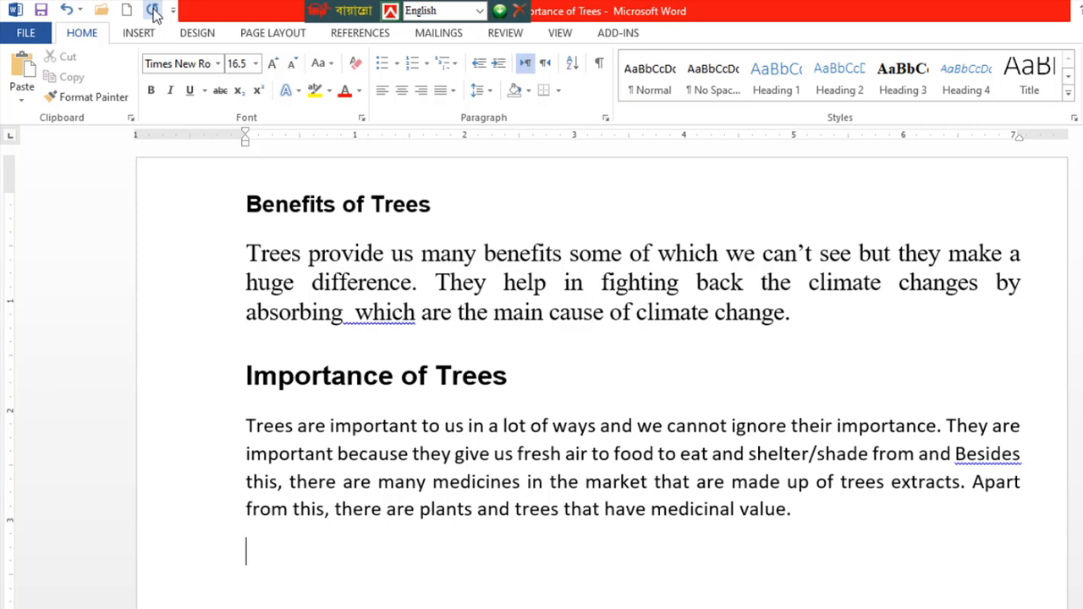
# Undo the redone changes to restore the "Importance of Trees" section at the start of the document.
pyautogui.click(66, 11)
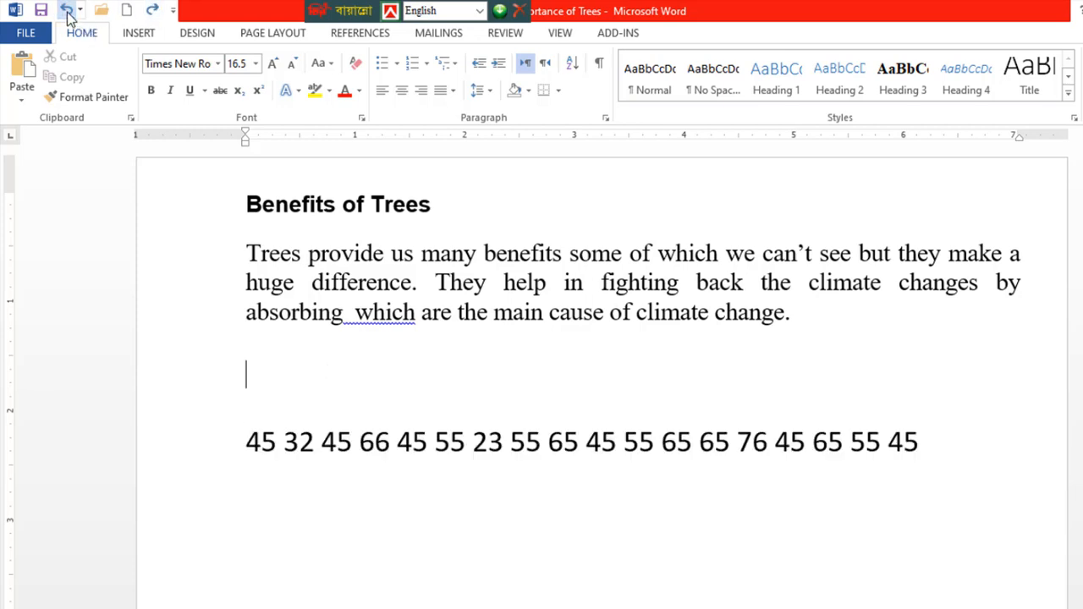
pyautogui.click(66, 10)
pyautogui.click(66, 10)
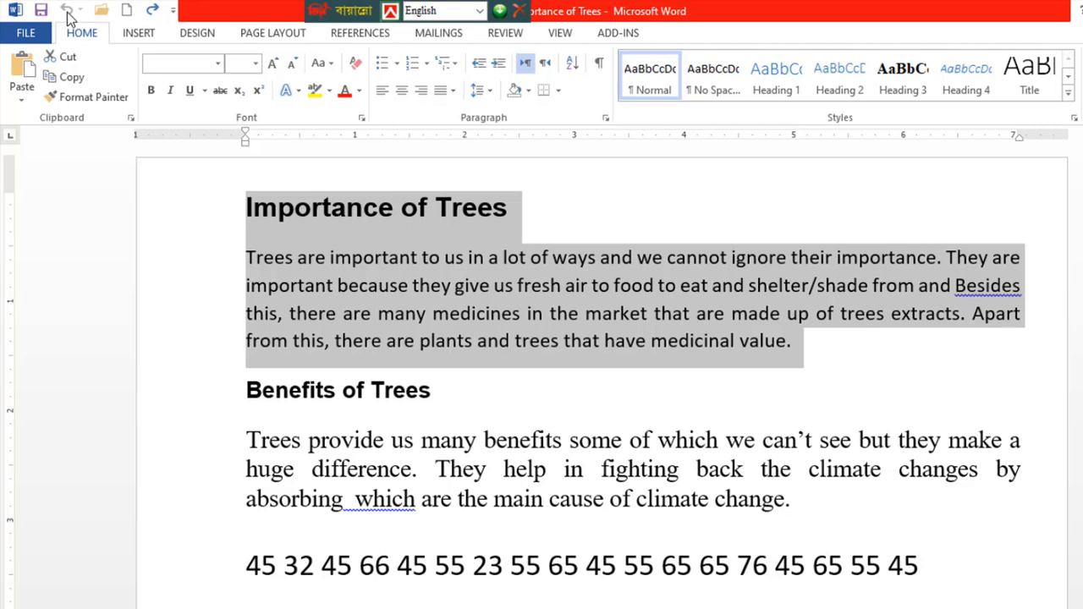
# Copy the selected heading and paragraph, and make only the "Importance of Trees" heading italic.
pyautogui.click(60, 78)
pyautogui.click(330, 217)
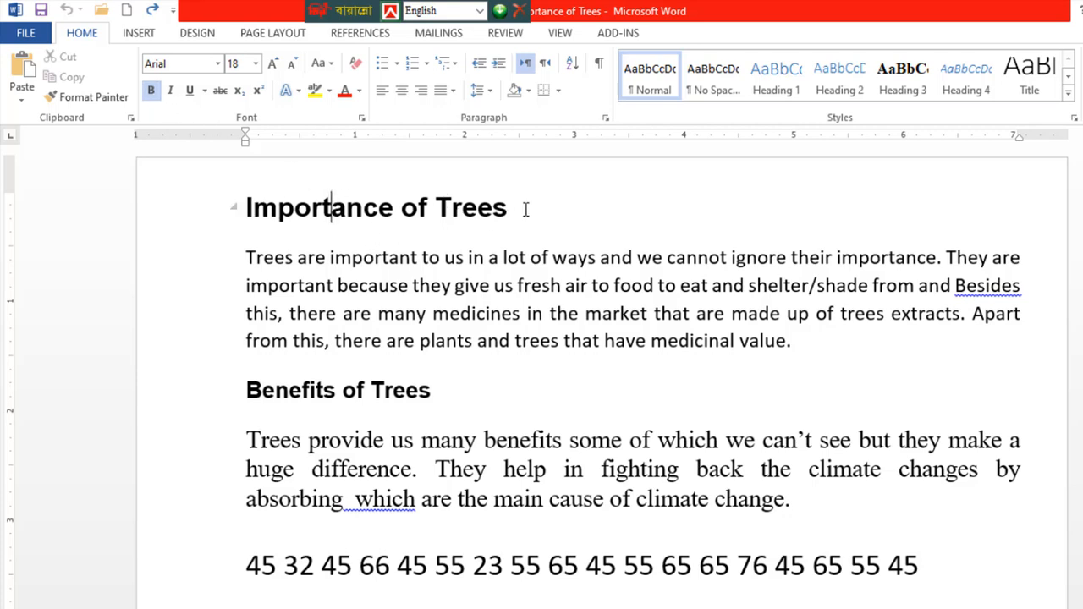
pyautogui.moveTo(252, 207); pyautogui.dragTo(530, 218)
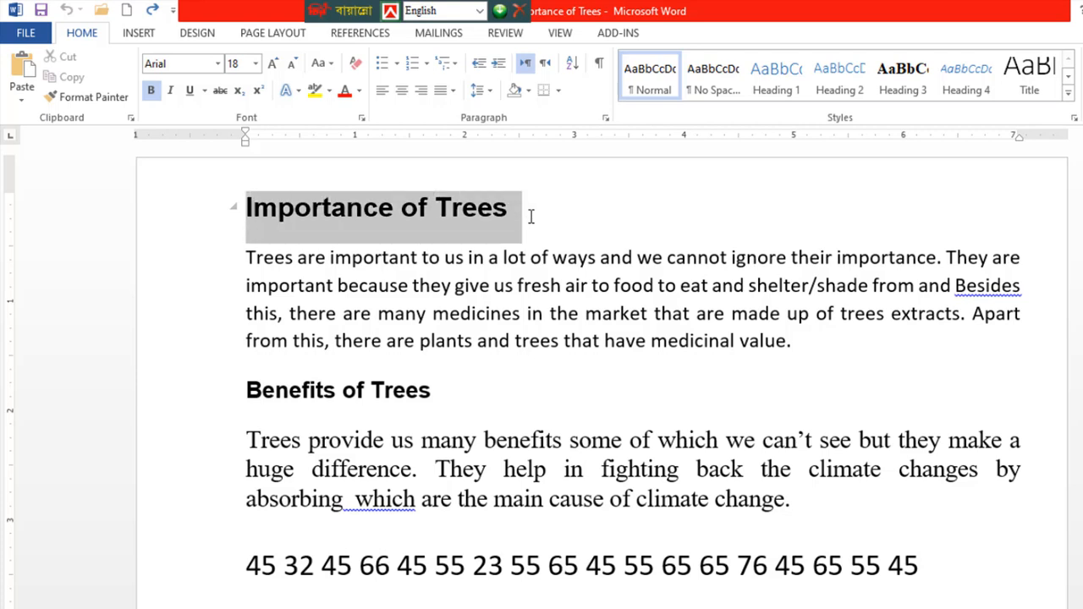
pyautogui.click(172, 93)
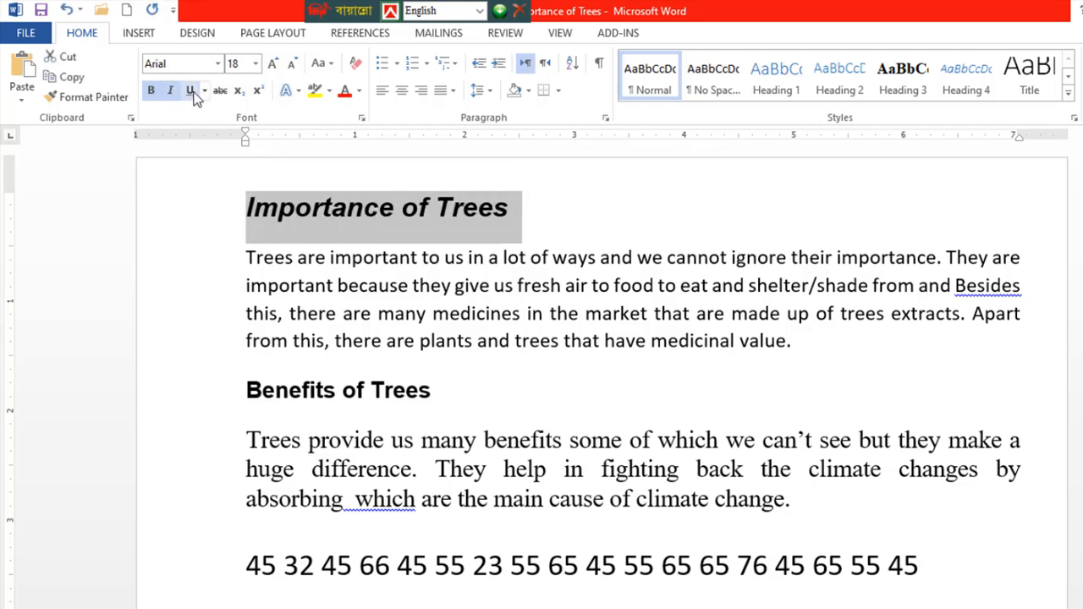
# Underline the "Importance of Trees" heading and set its font colour to the standard light green.
pyautogui.click(191, 92)
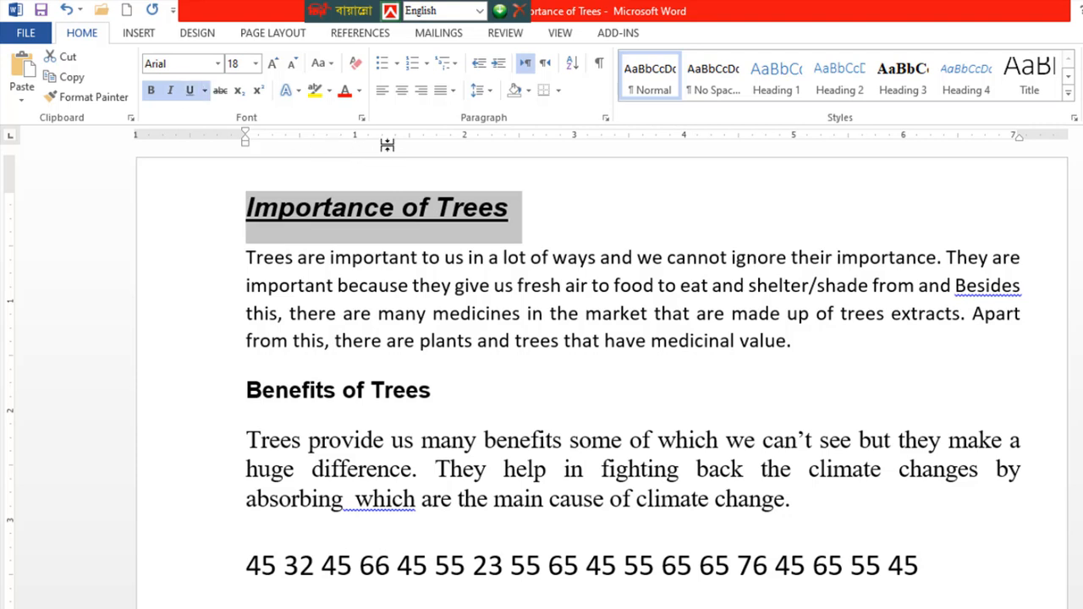
pyautogui.click(360, 92)
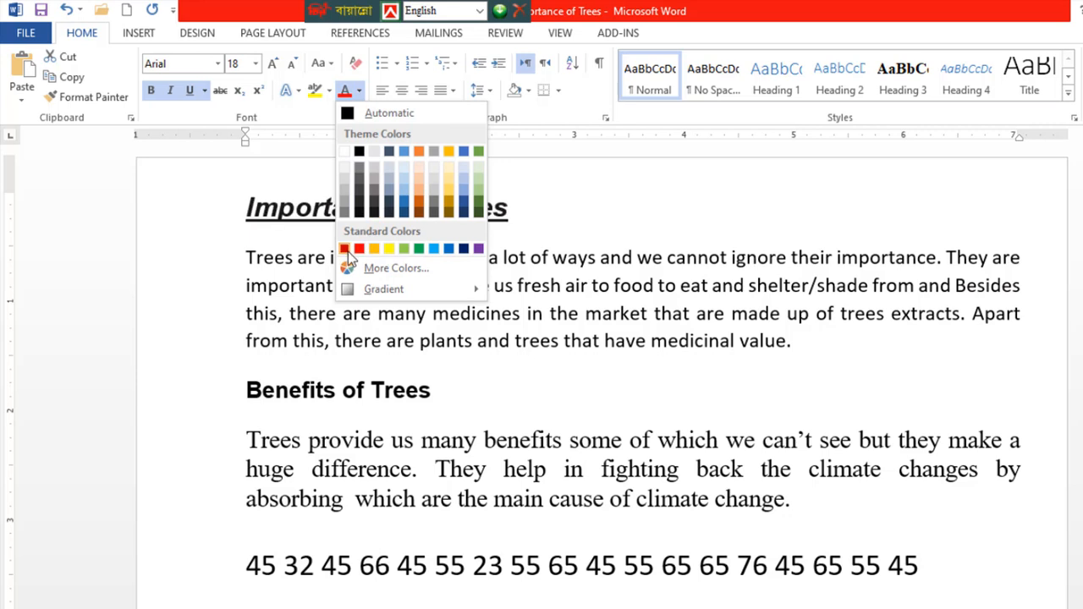
pyautogui.click(404, 248)
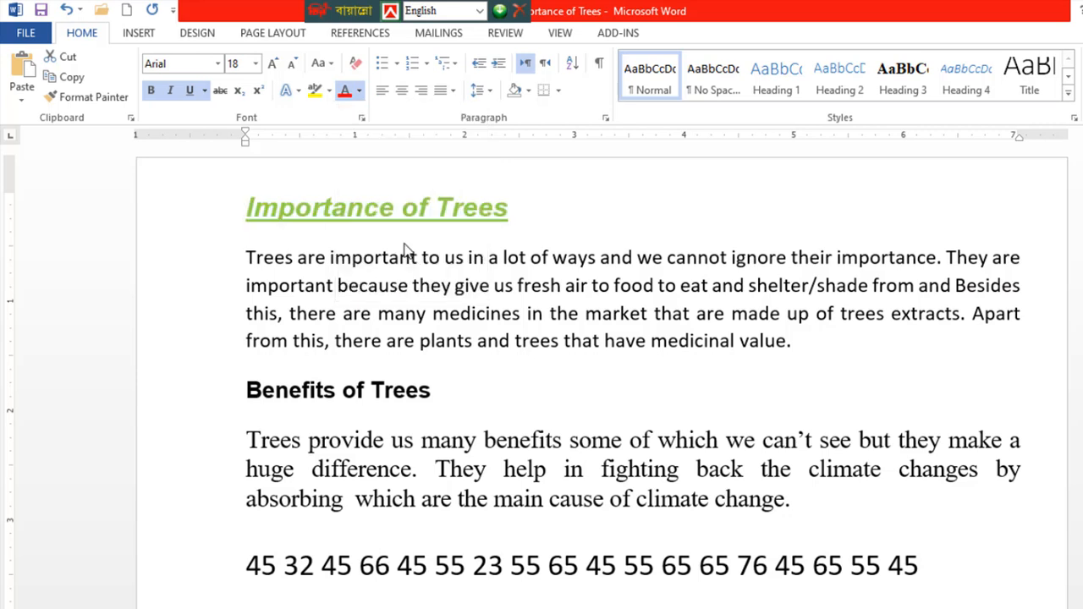
pyautogui.click(538, 221)
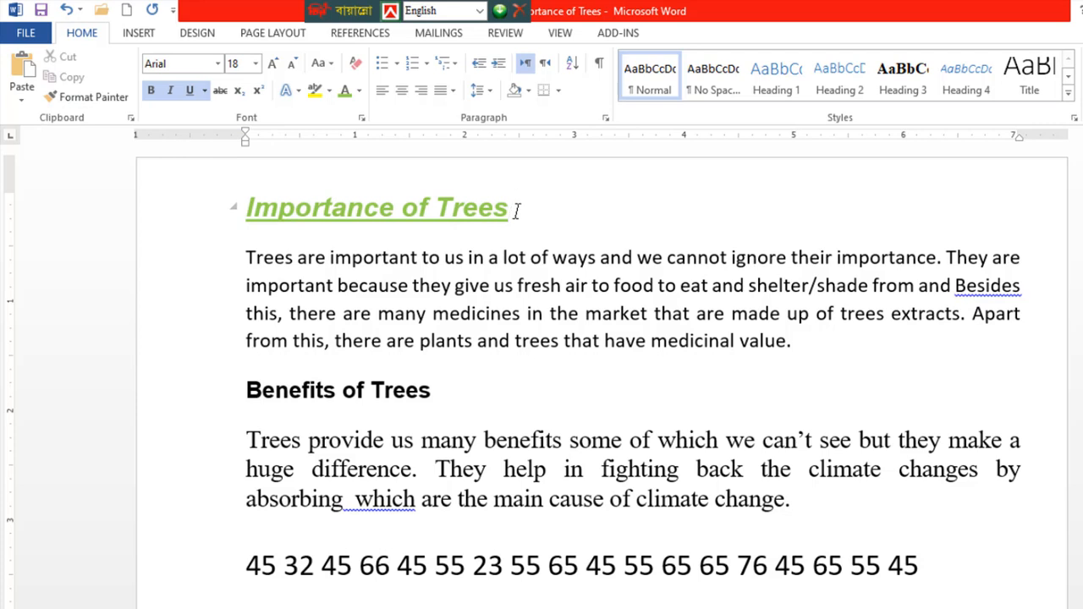
# Copy the "Importance of Trees" heading's formatting onto the "Benefits of Trees" heading with Format Painter.
pyautogui.moveTo(513, 208); pyautogui.dragTo(273, 212)
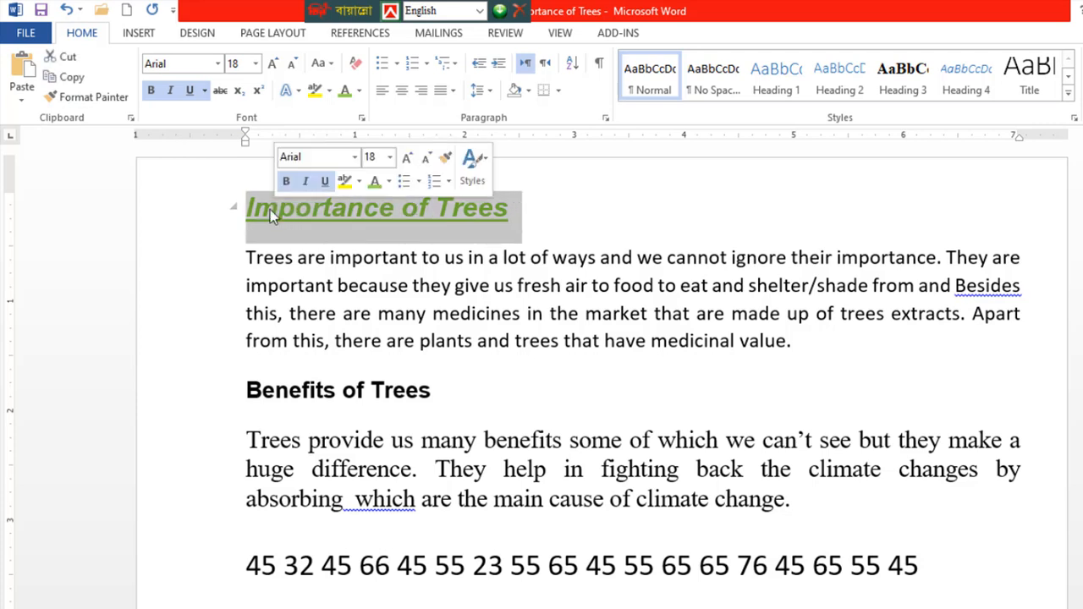
pyautogui.click(102, 101)
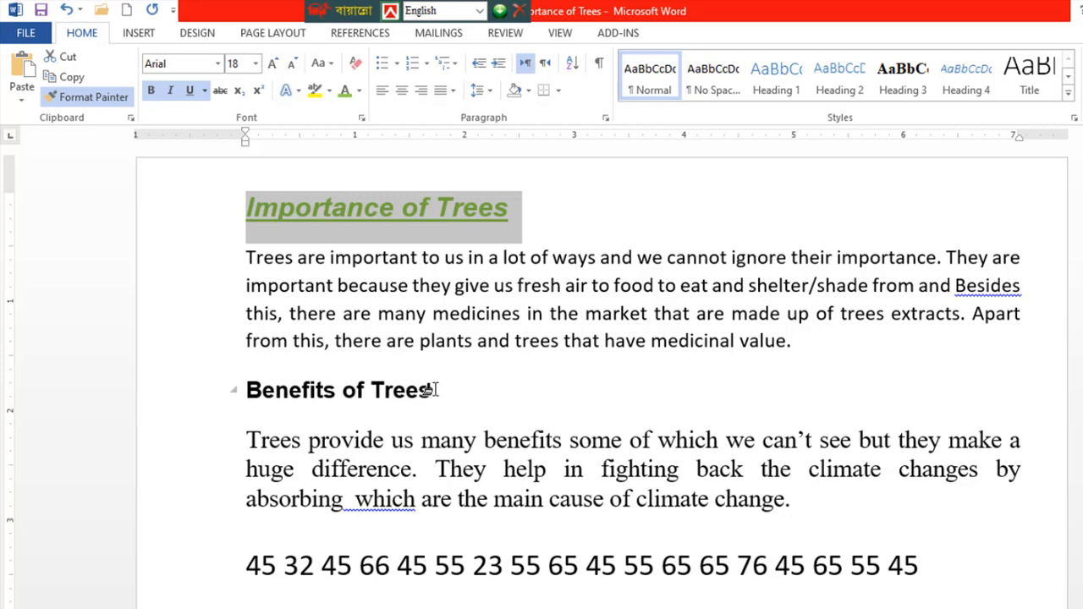
pyautogui.moveTo(429, 389); pyautogui.dragTo(264, 389)
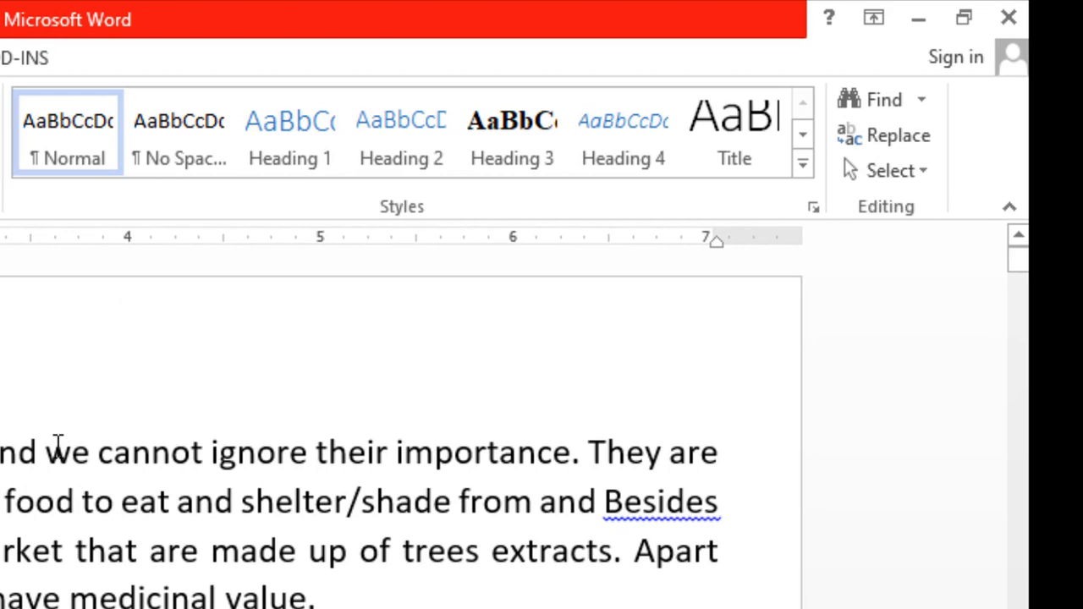
# Start a document search, clear the prefilled heading text and find every occurrence of the letter "a".
pyautogui.click(877, 101)
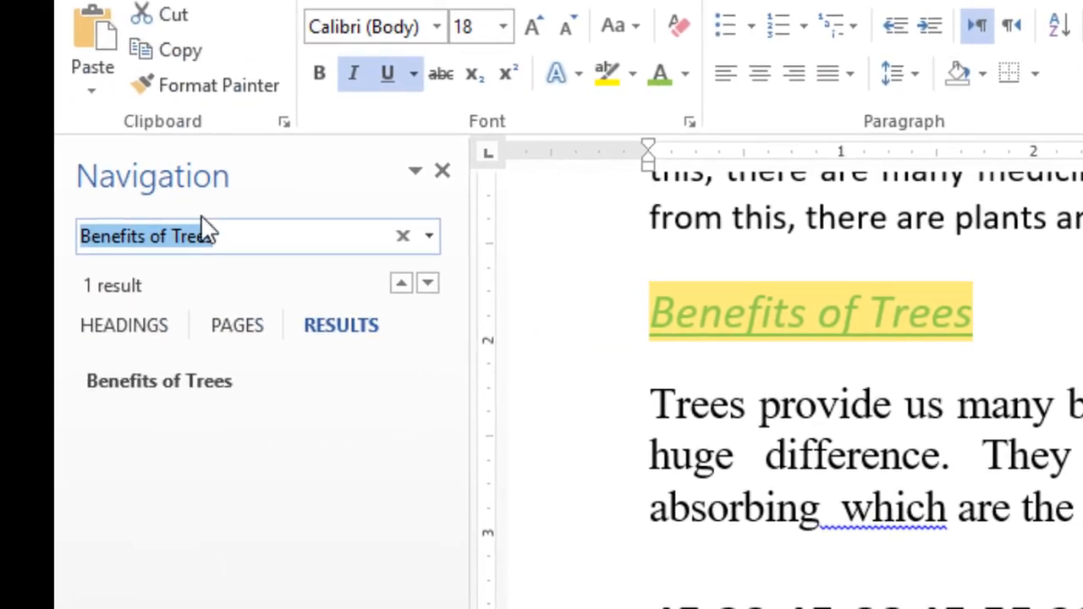
pyautogui.click(403, 237)
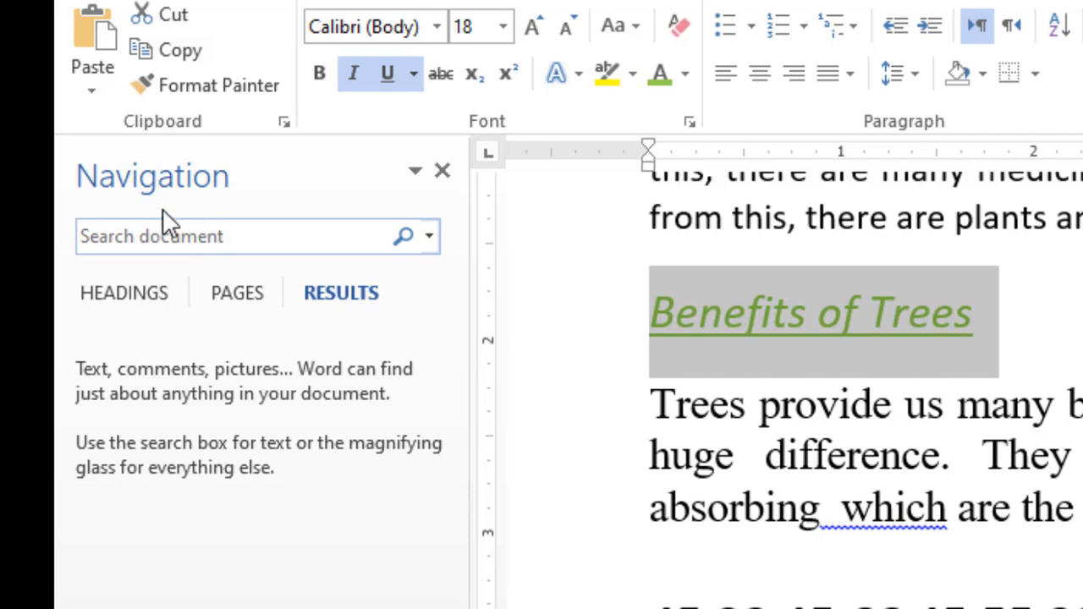
pyautogui.click(162, 236)
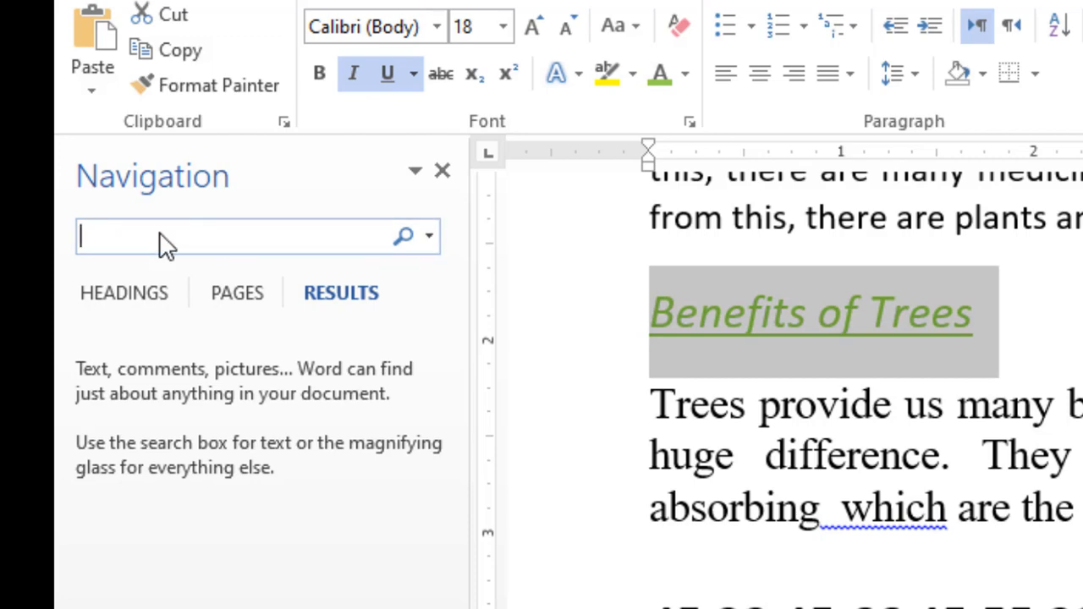
pyautogui.write('a')
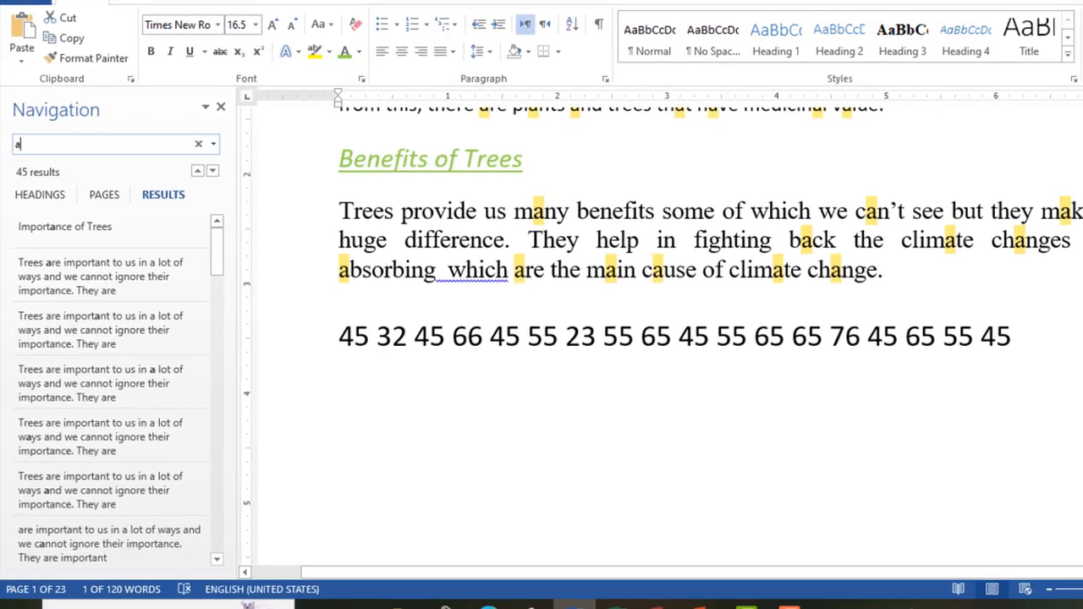
pyautogui.scroll(1, 646, 336)
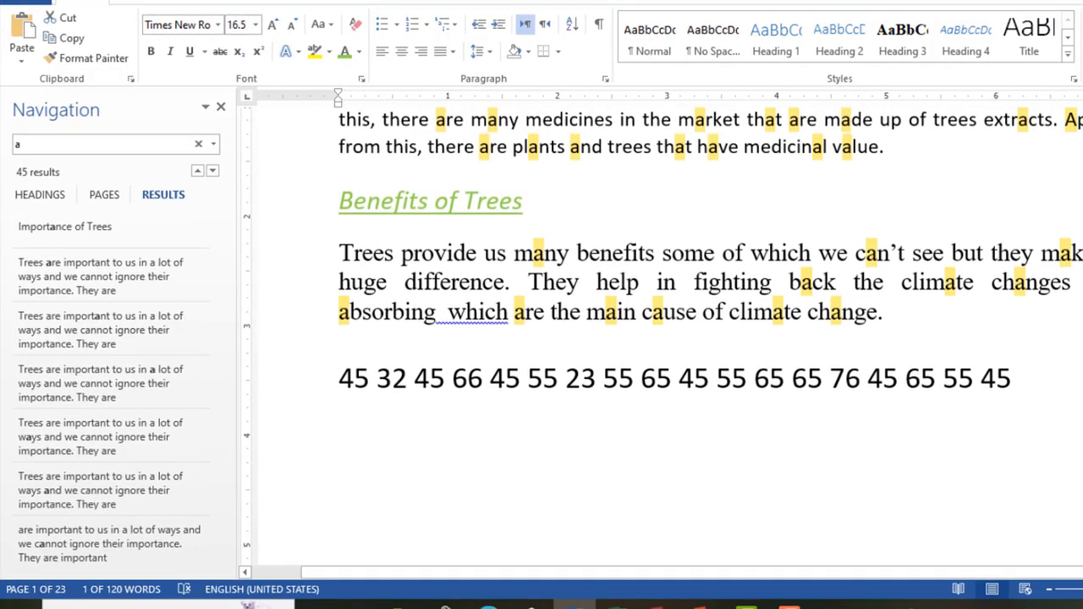
# Search the document for the letter "b" instead, and clear the search.
pyautogui.click(84, 150)
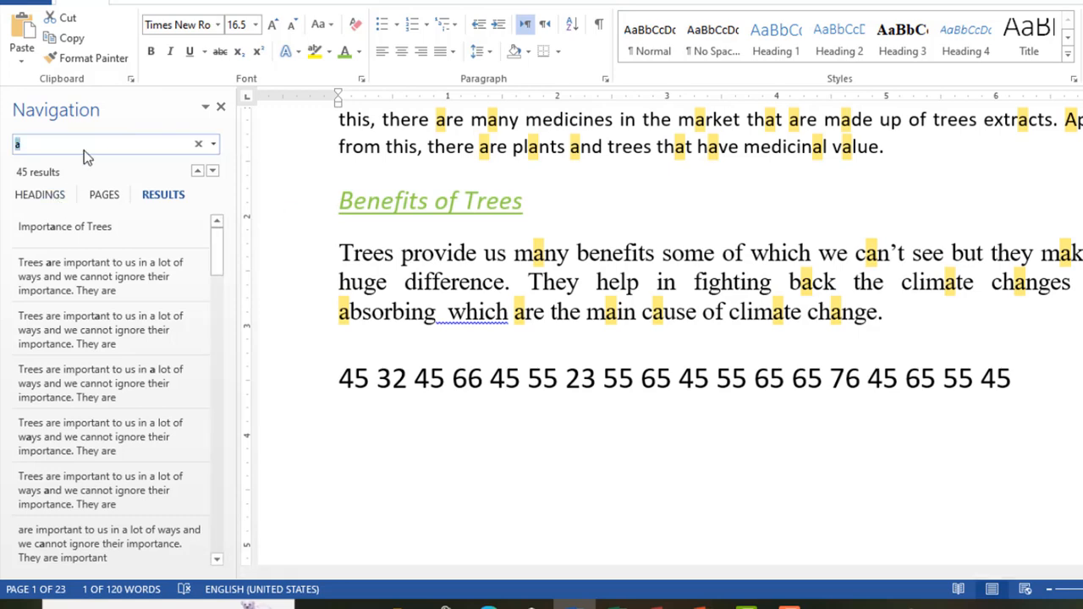
pyautogui.press('BackSpace')
pyautogui.write('b')
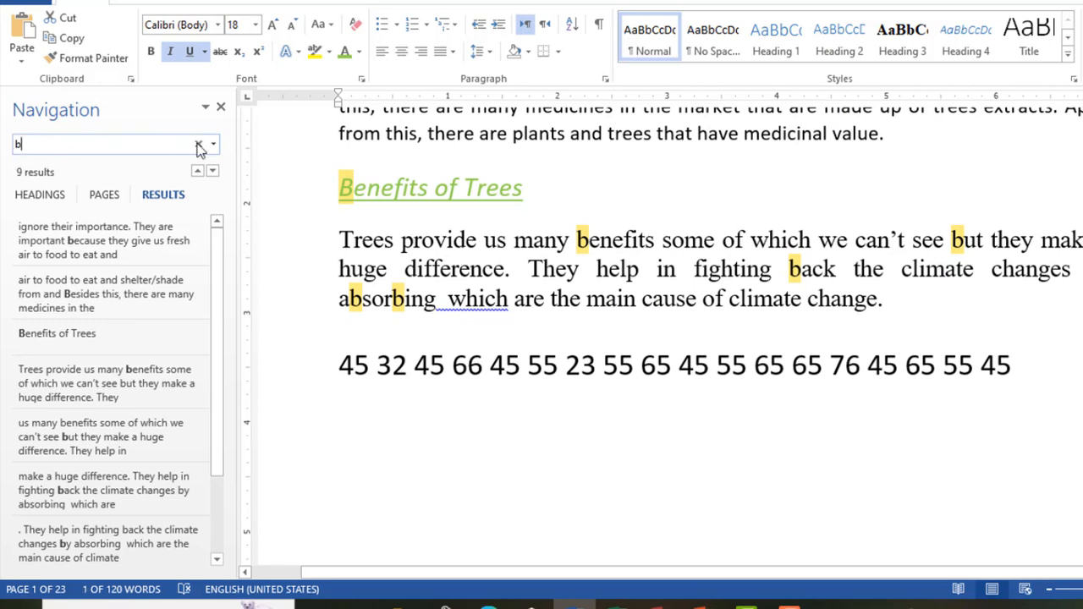
pyautogui.press('BackSpace')
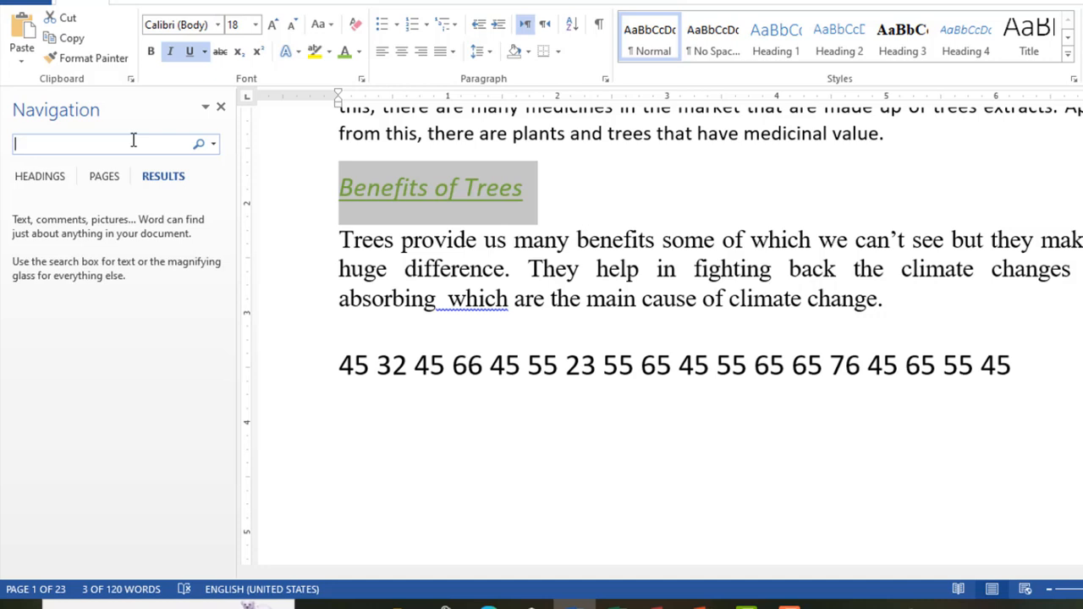
# Search the document for the number 55, then clear the search and close the navigation pane.
pyautogui.write('55')
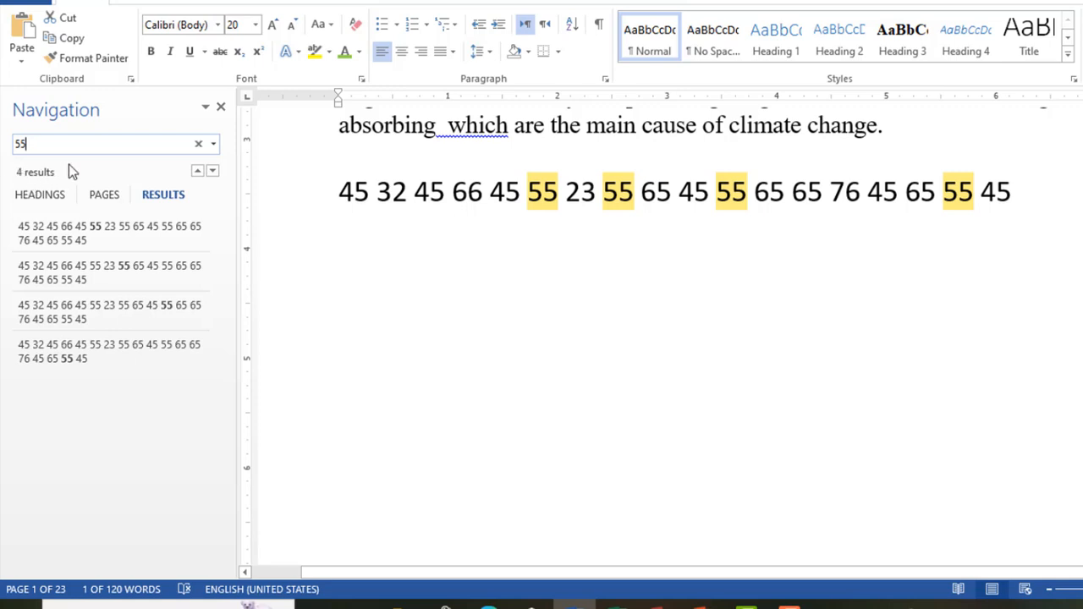
pyautogui.click(198, 146)
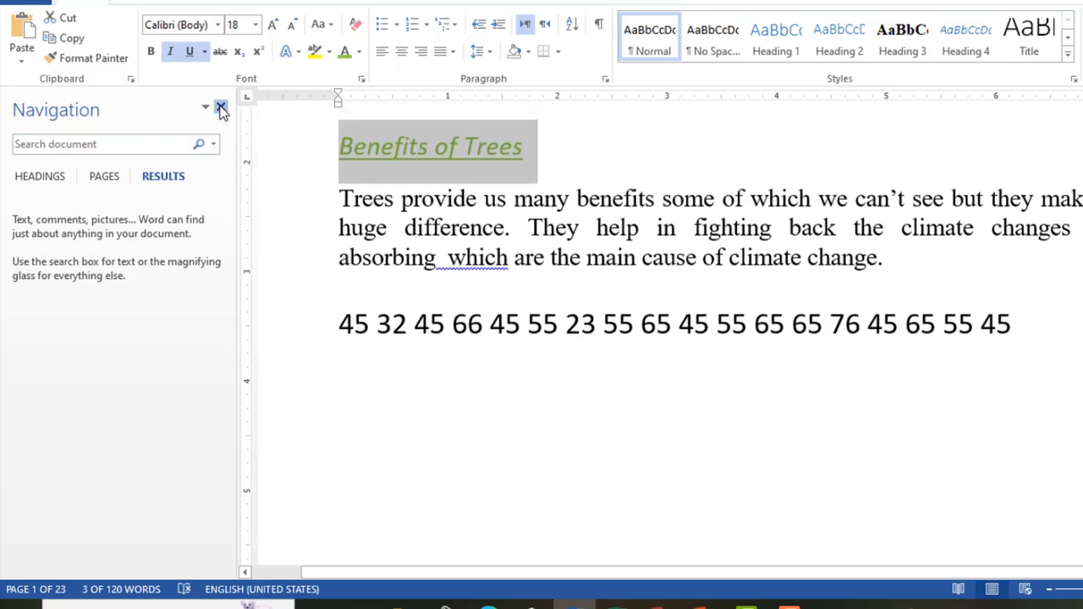
pyautogui.click(220, 107)
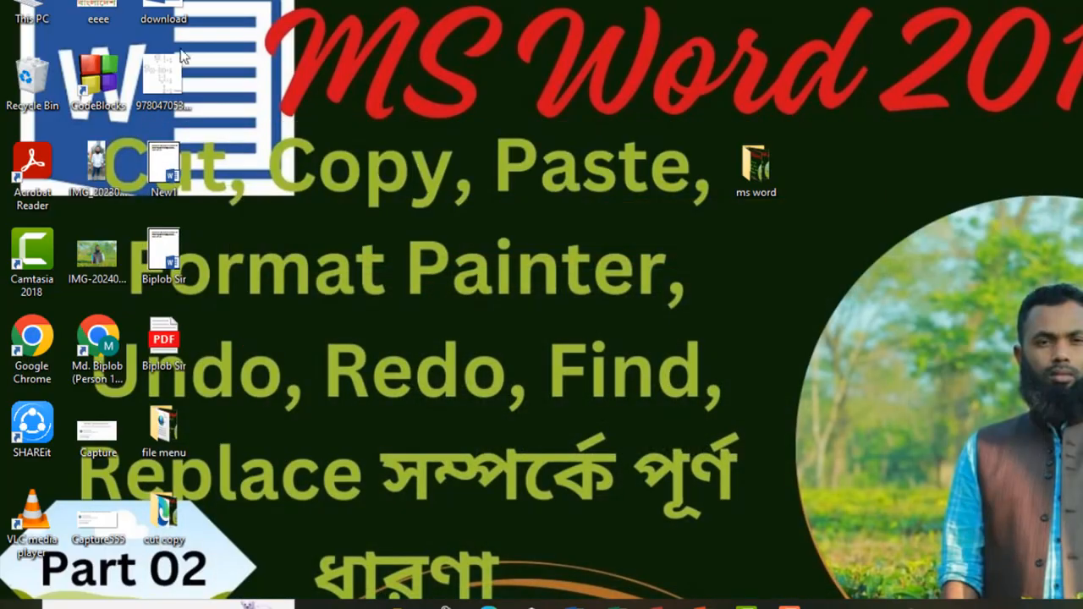
# Switch to File Explorer and open the TANGAIL PDF from the Downloads folder.
pyautogui.doubleClick(23, 19)
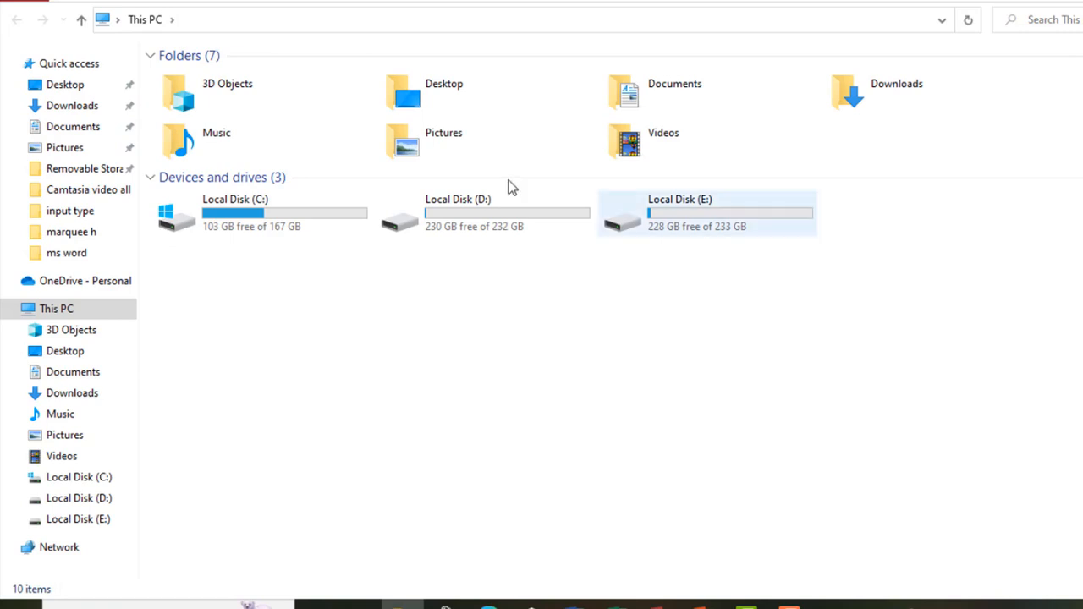
pyautogui.doubleClick(247, 223)
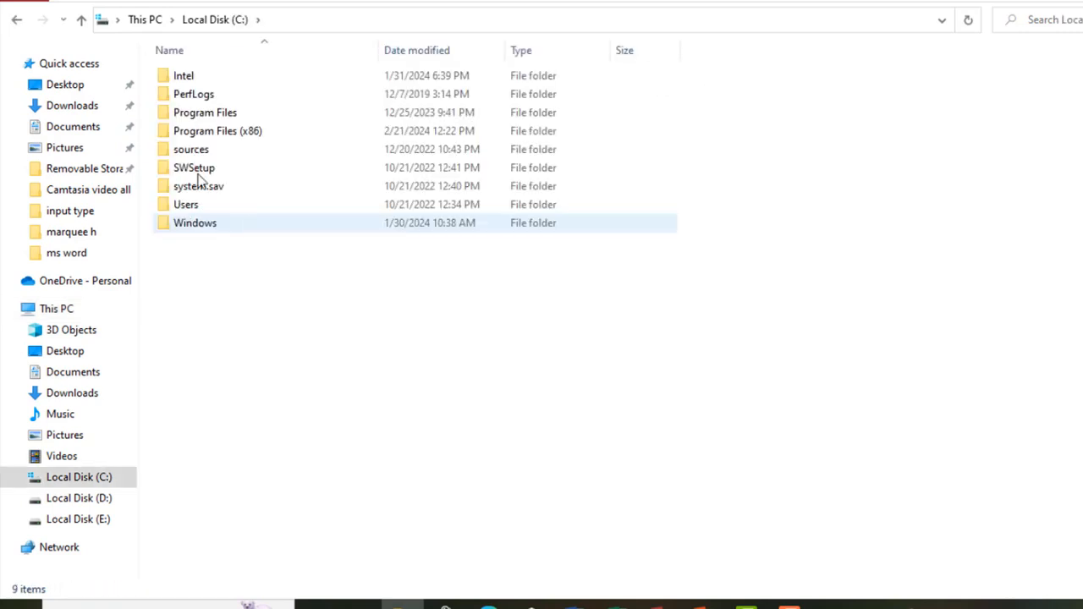
pyautogui.click(19, 23)
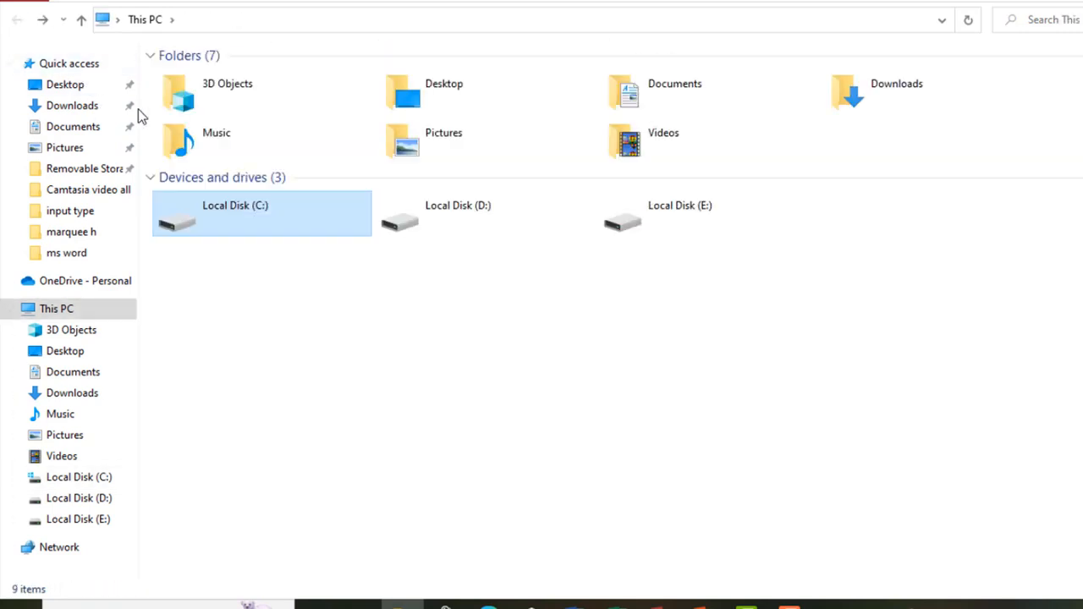
pyautogui.click(84, 113)
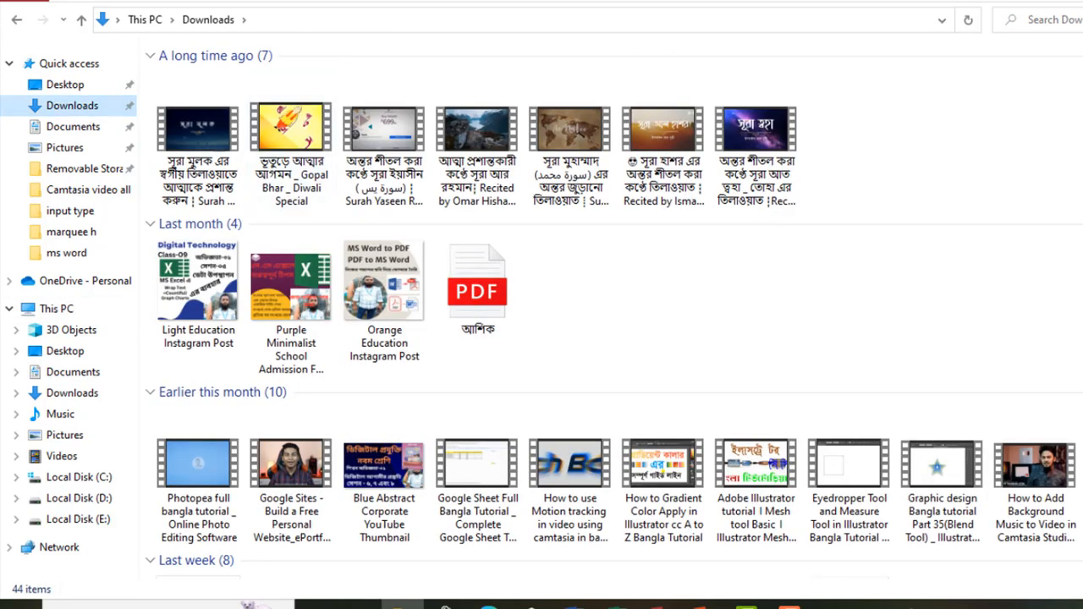
pyautogui.scroll(-7, 756, 72)
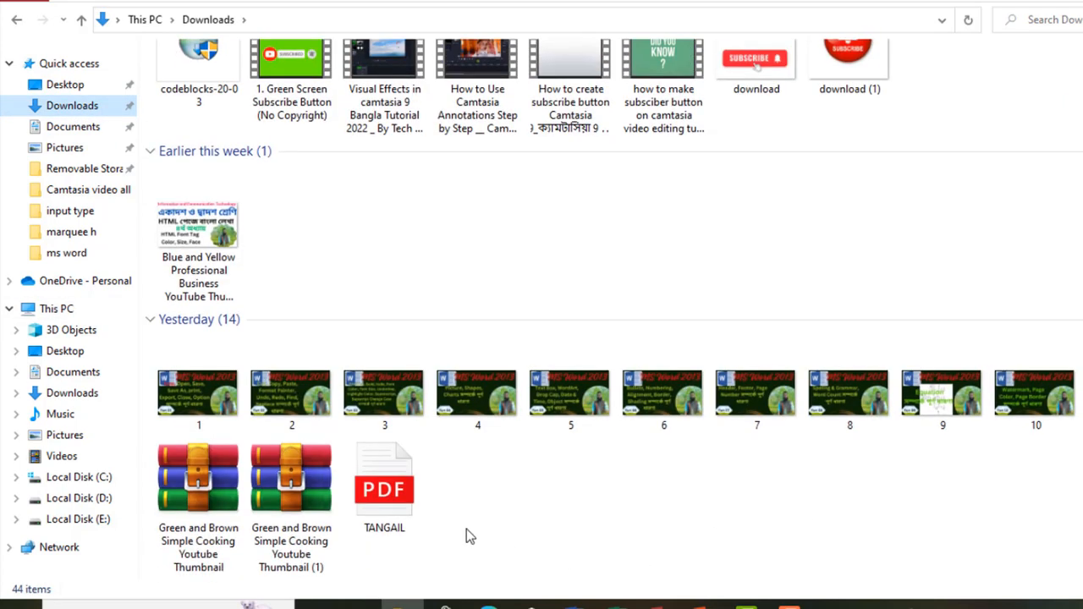
pyautogui.click(389, 497)
pyautogui.doubleClick(389, 497)
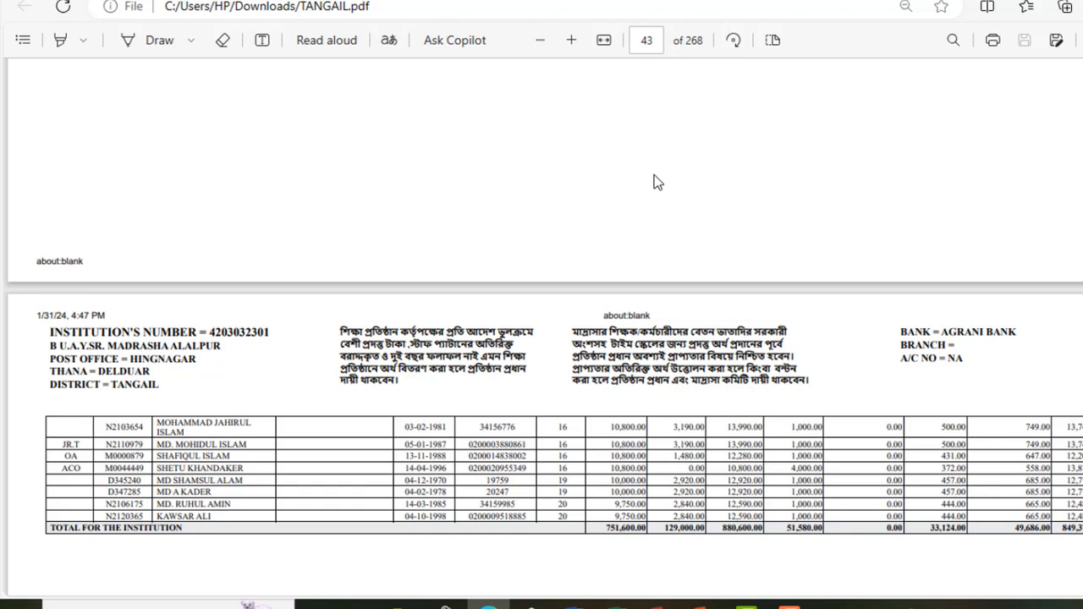
# Search the TANGAIL PDF for the institution's number, then return to the Word document.
pyautogui.hotkey('ctrl', 'f')
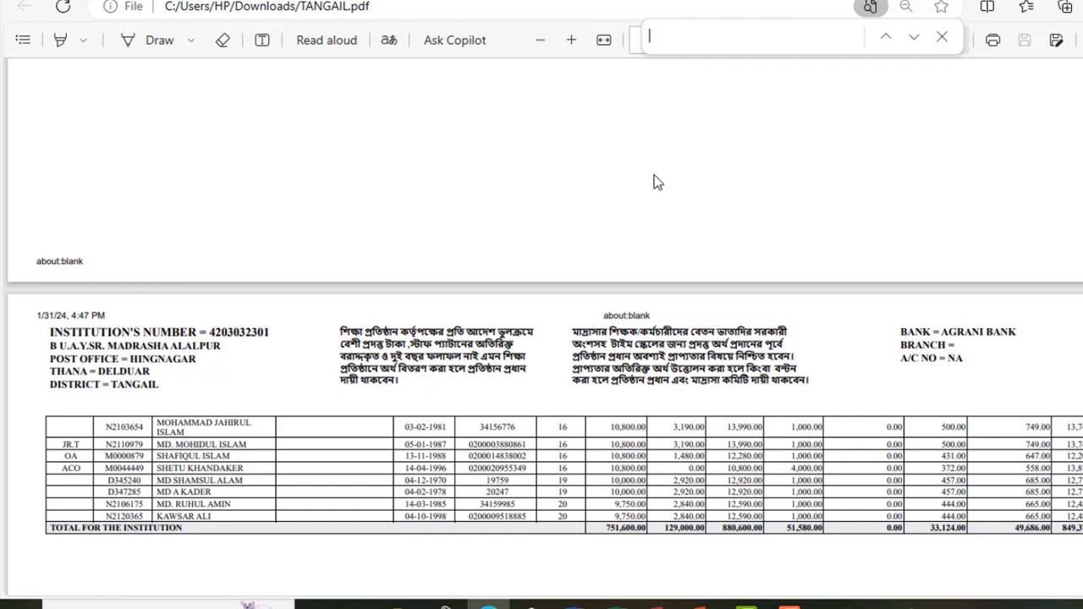
pyautogui.write('42')
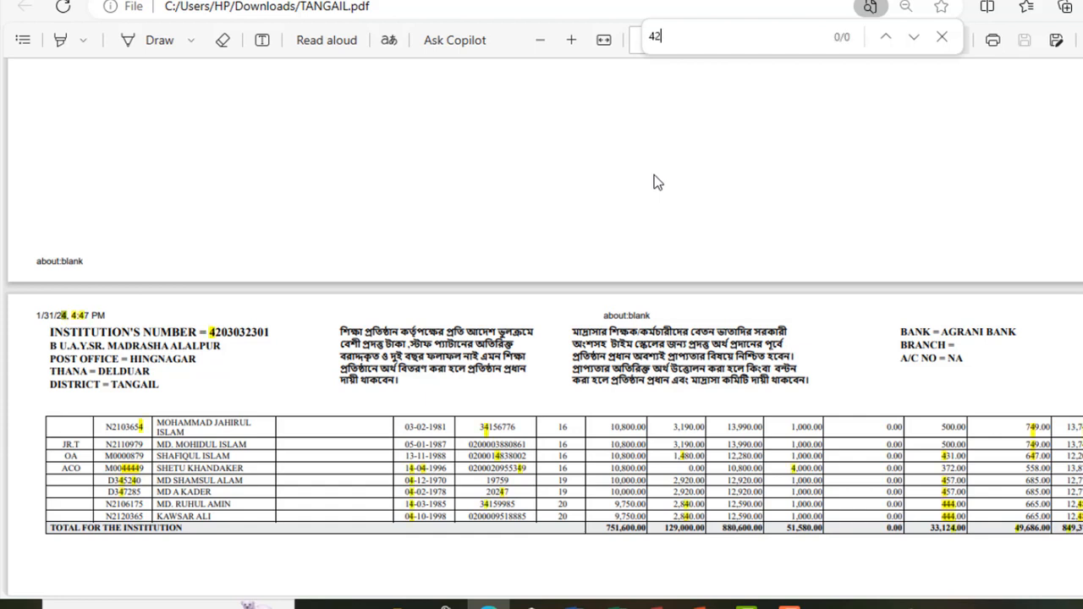
pyautogui.write('03032301')
pyautogui.press('Return')
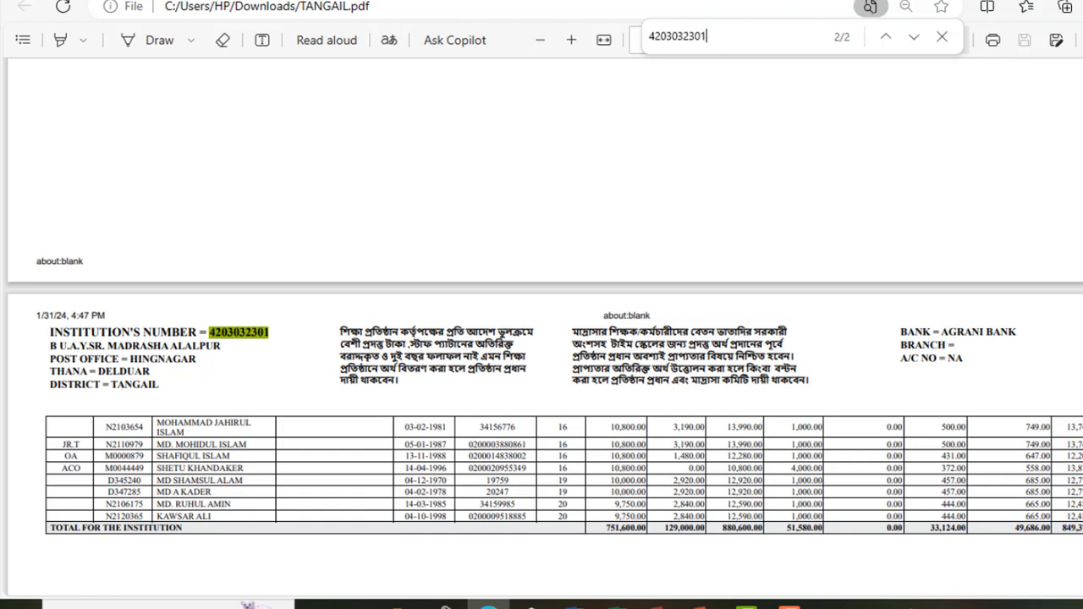
pyautogui.click(1082, 1)
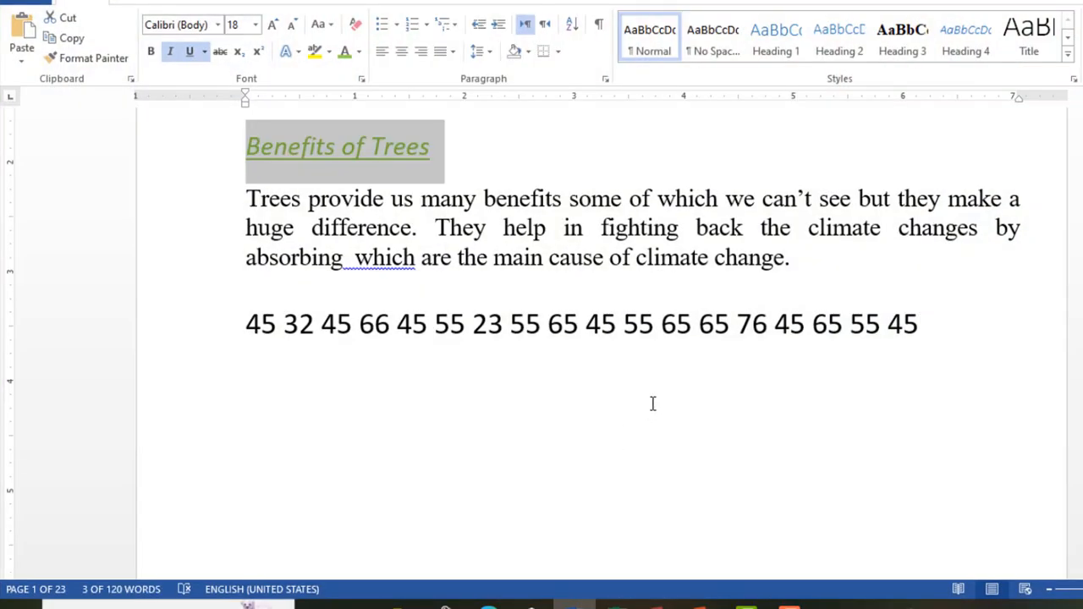
pyautogui.click(783, 296)
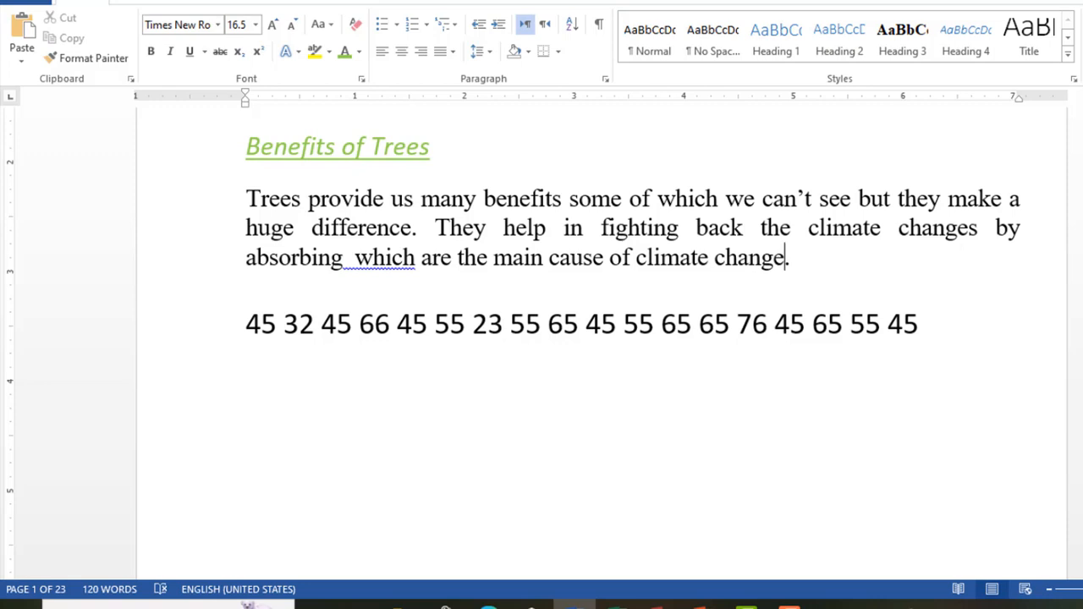
pyautogui.hotkey('ctrl', 'h')
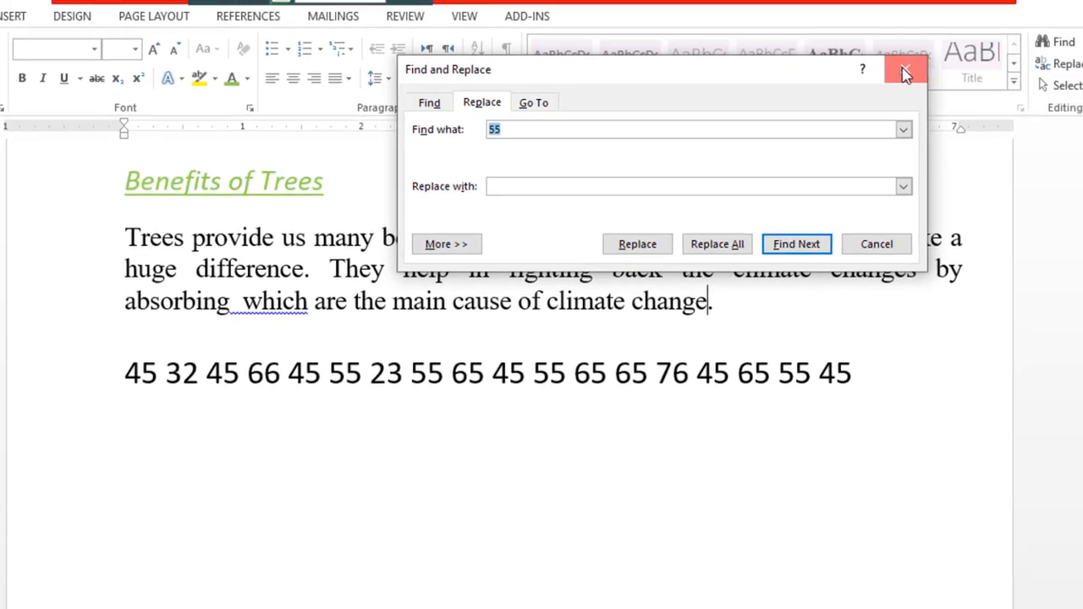
pyautogui.click(905, 75)
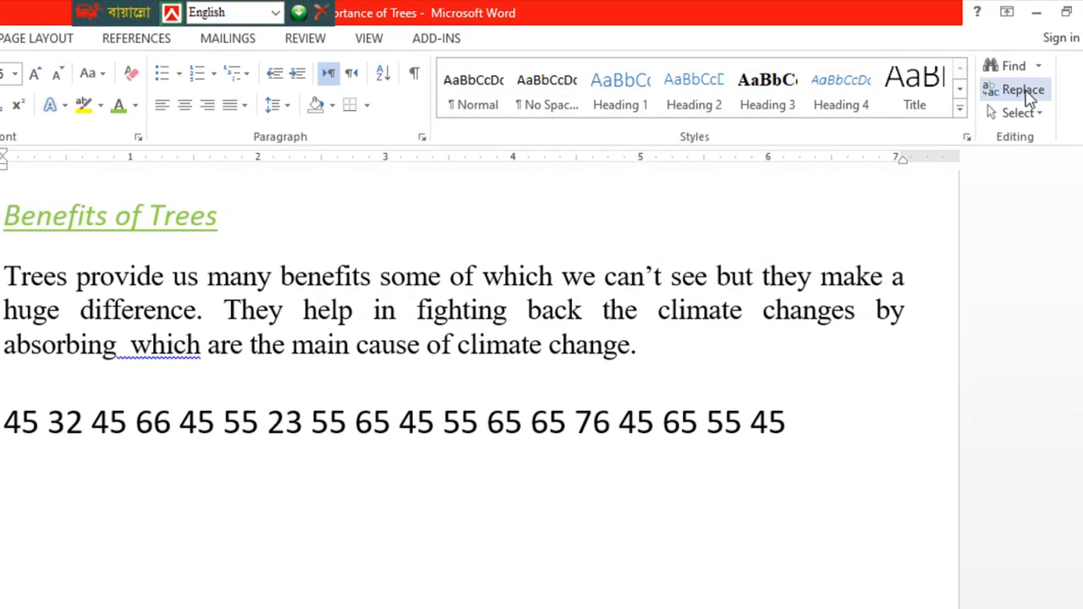
# Set up a replacement of 55 with 65 and locate the first occurrence in the number line.
pyautogui.hotkey('ctrl', 'h')
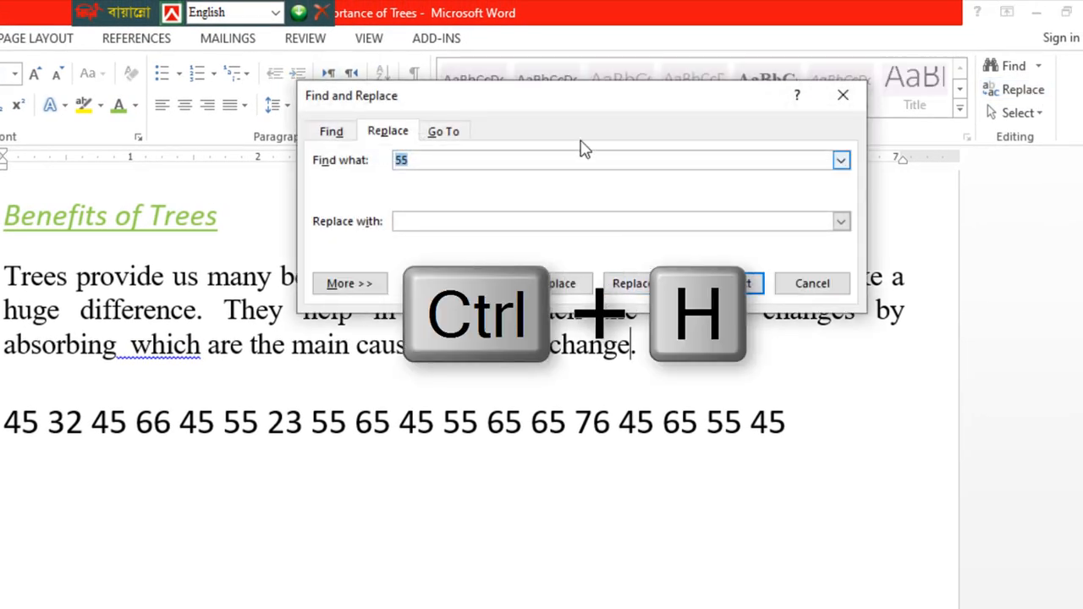
pyautogui.moveTo(583, 110); pyautogui.dragTo(551, 212)
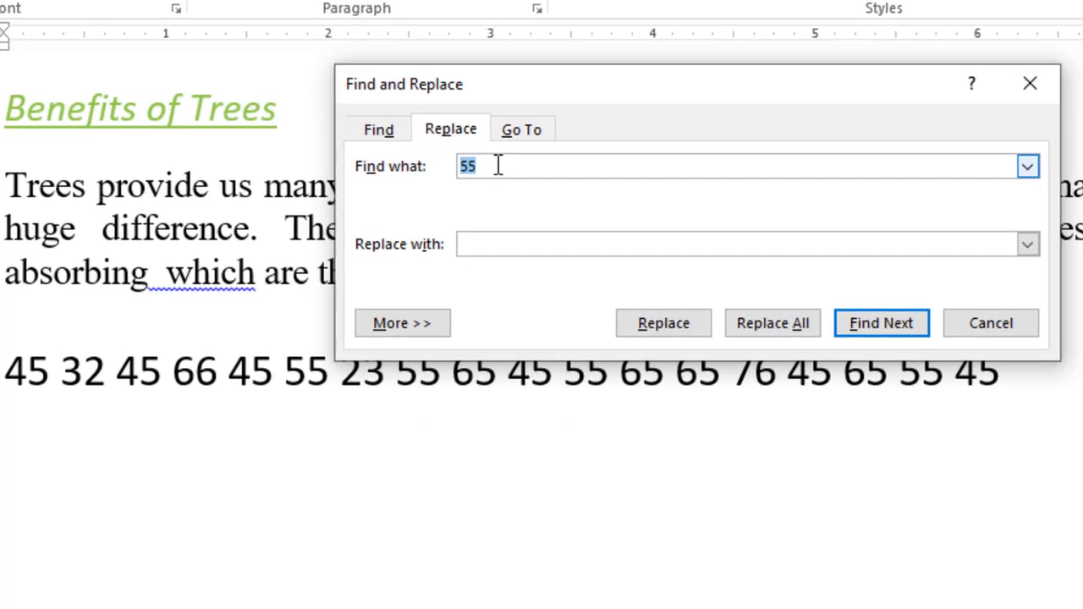
pyautogui.click(499, 166)
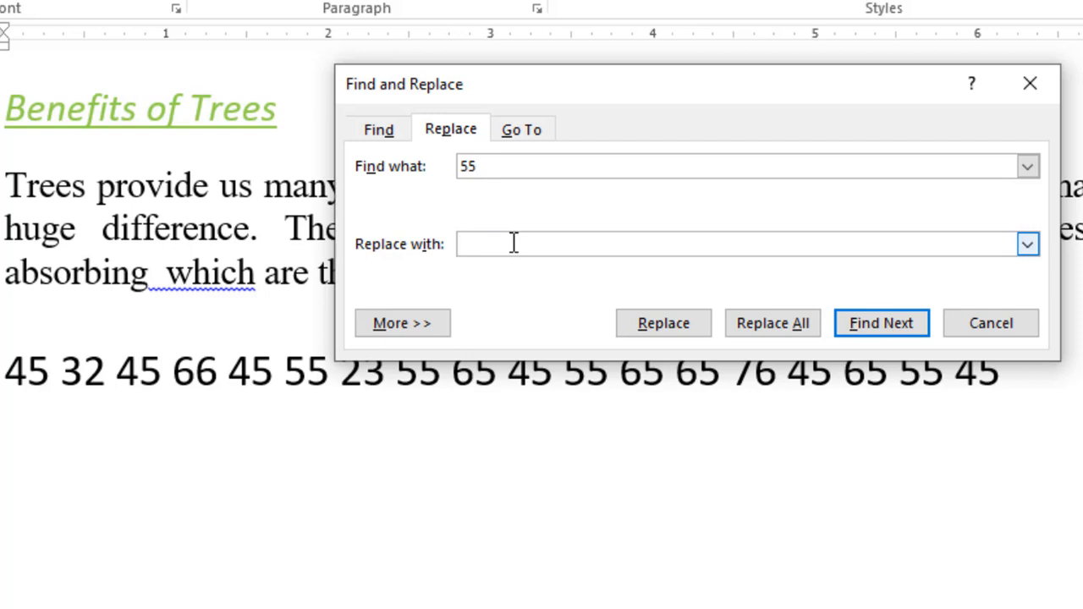
pyautogui.write('65')
pyautogui.click(13, 377)
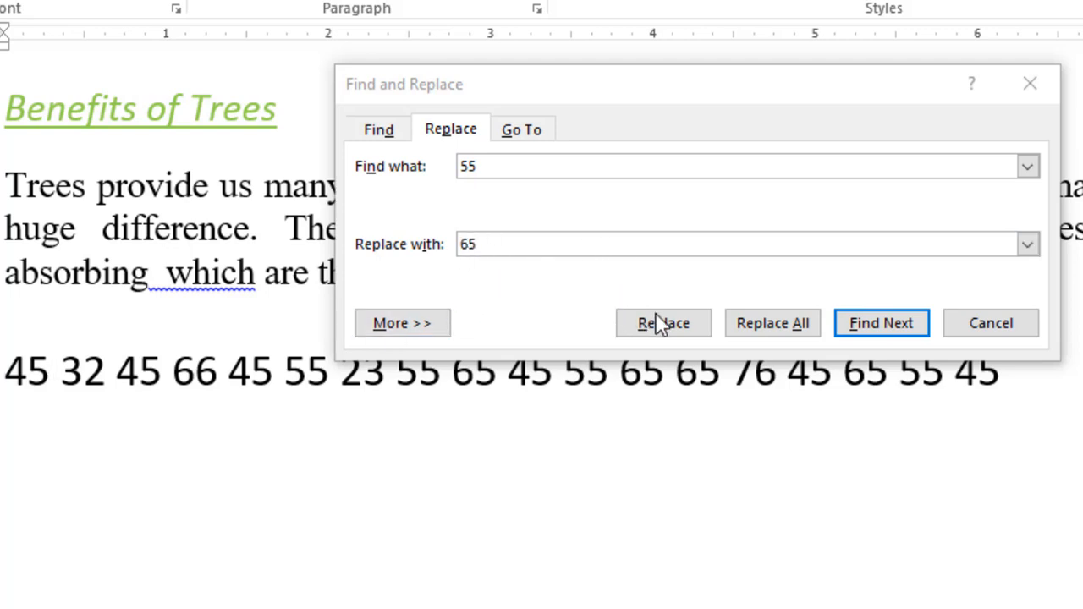
pyautogui.click(665, 334)
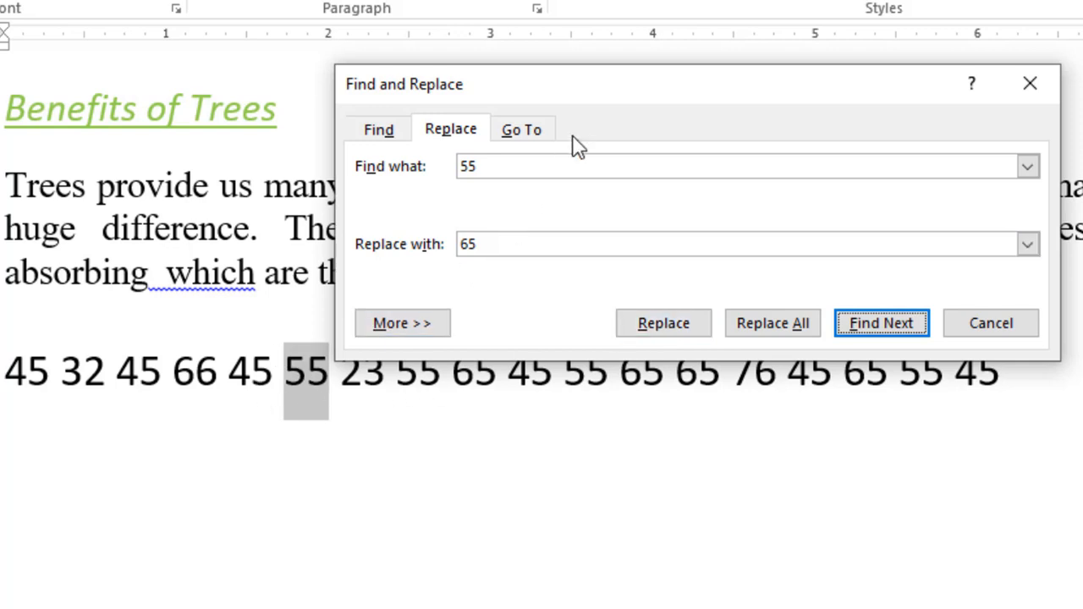
# Skip the first 55 in the number line and replace the next two occurrences with 65 one at a time.
pyautogui.moveTo(592, 103); pyautogui.dragTo(583, 0)
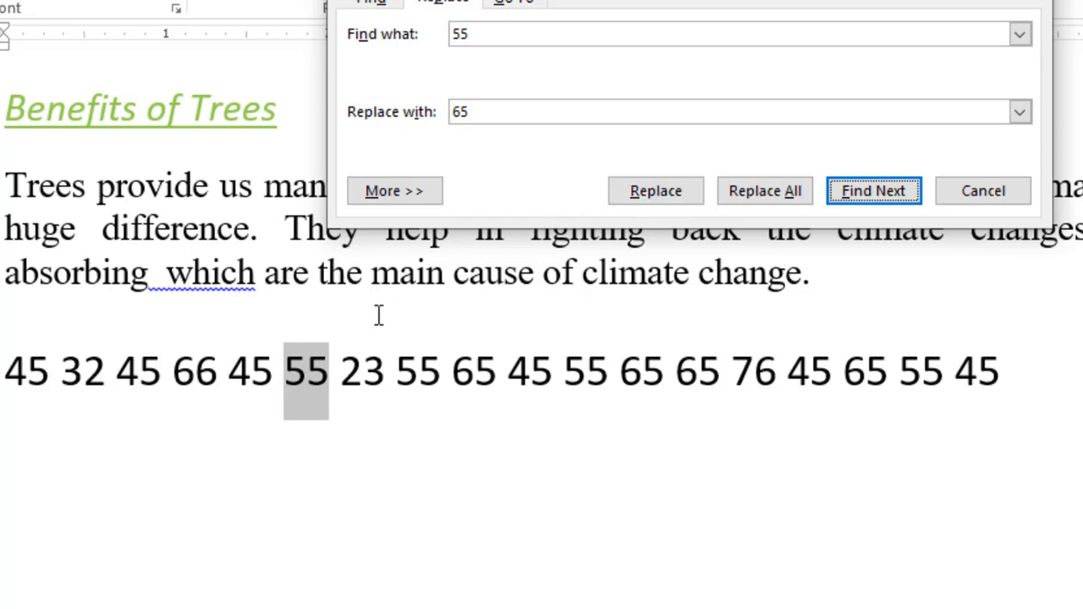
pyautogui.click(899, 193)
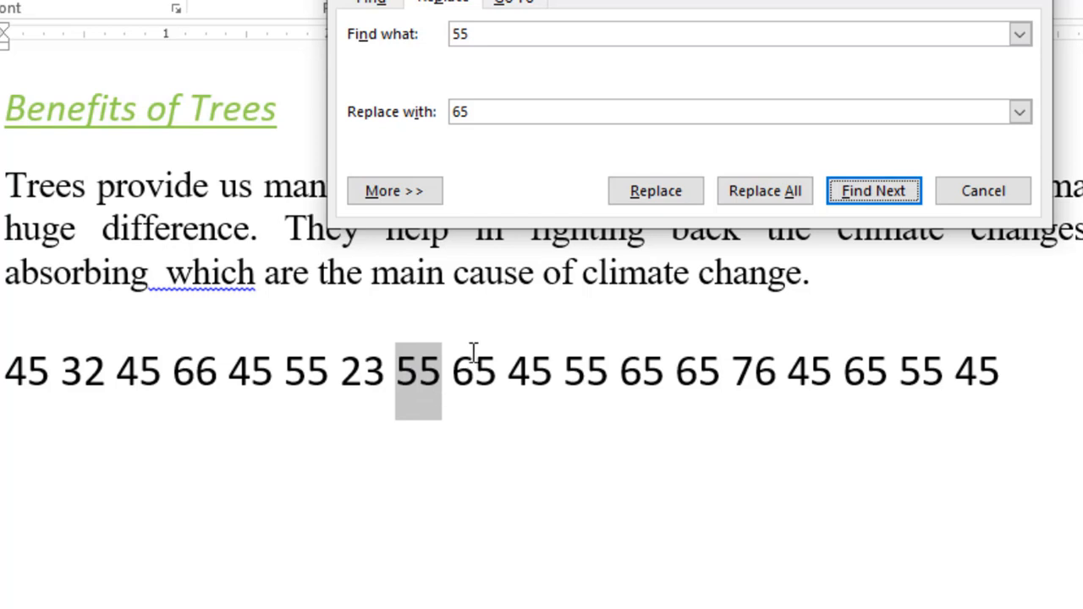
pyautogui.click(657, 198)
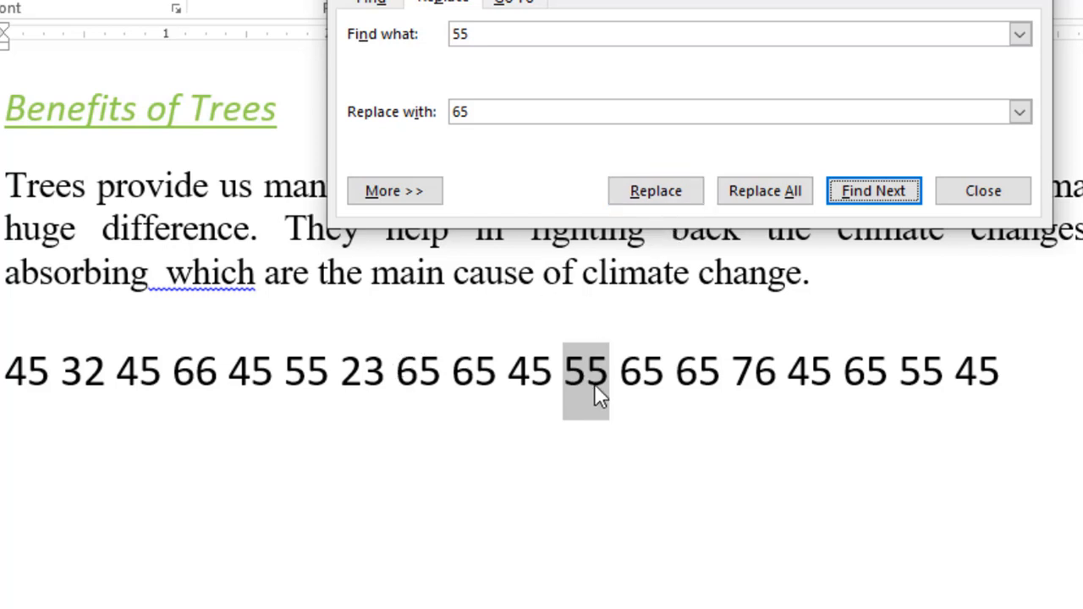
pyautogui.click(659, 203)
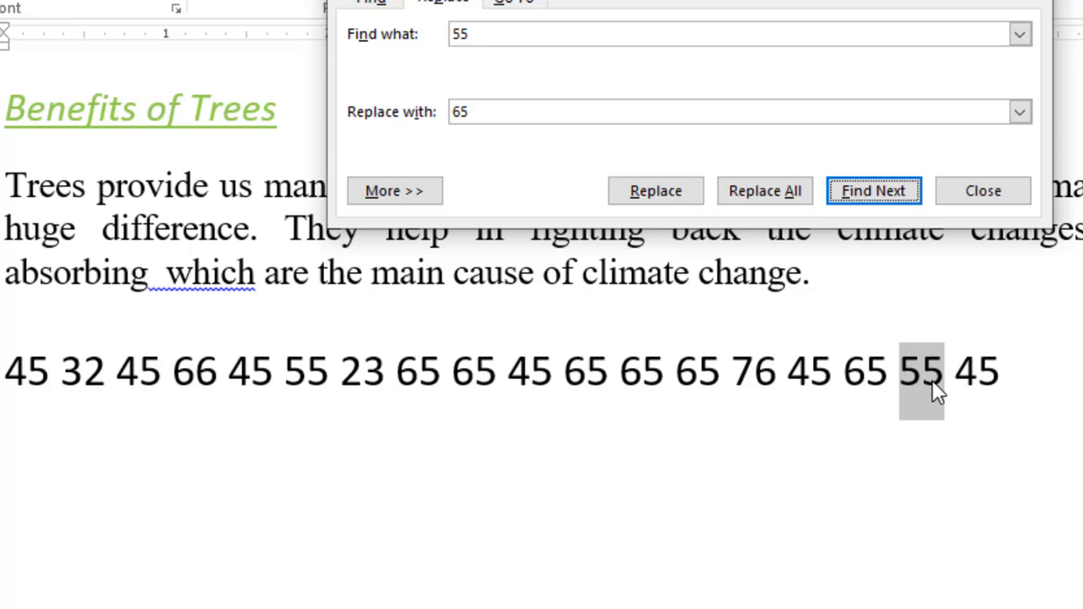
# Replace all remaining occurrences of 55 with 65 at once and close the Find and Replace dialog.
pyautogui.click(766, 201)
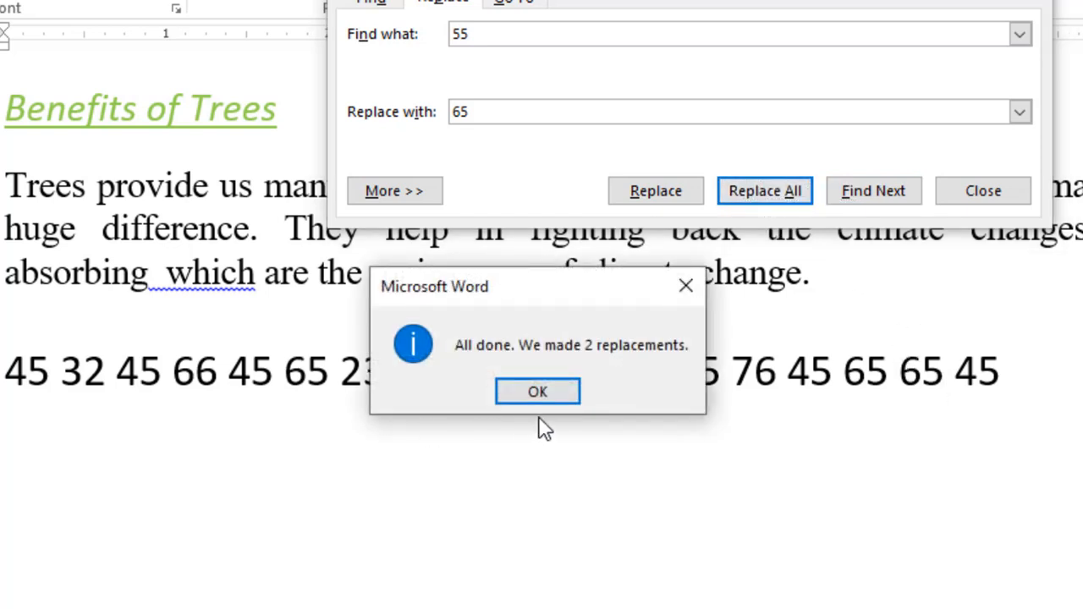
pyautogui.click(556, 390)
pyautogui.scroll(-3, 558, 339)
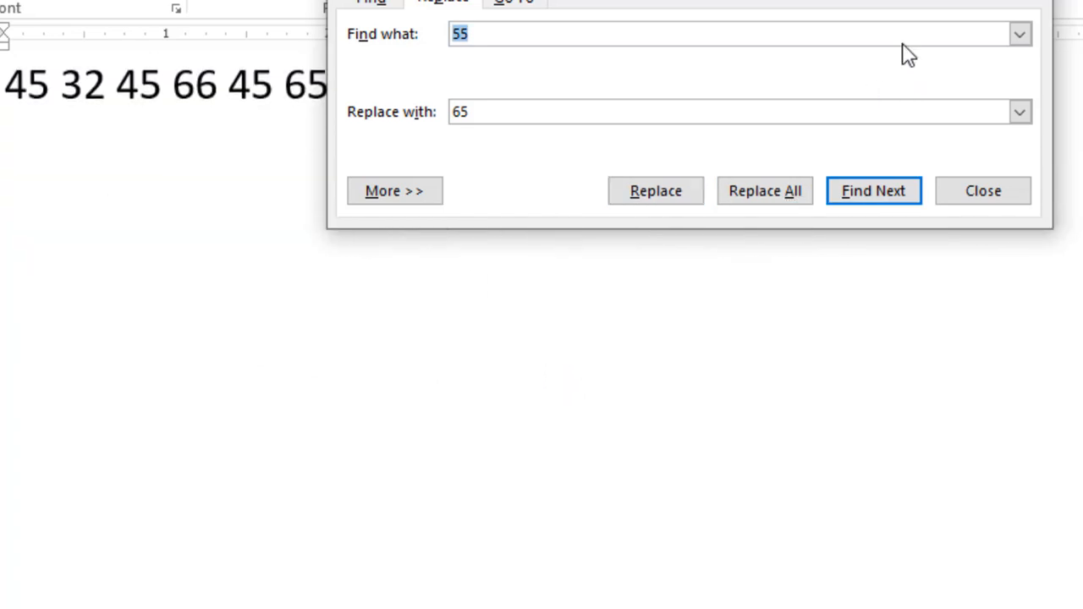
pyautogui.press('Escape')
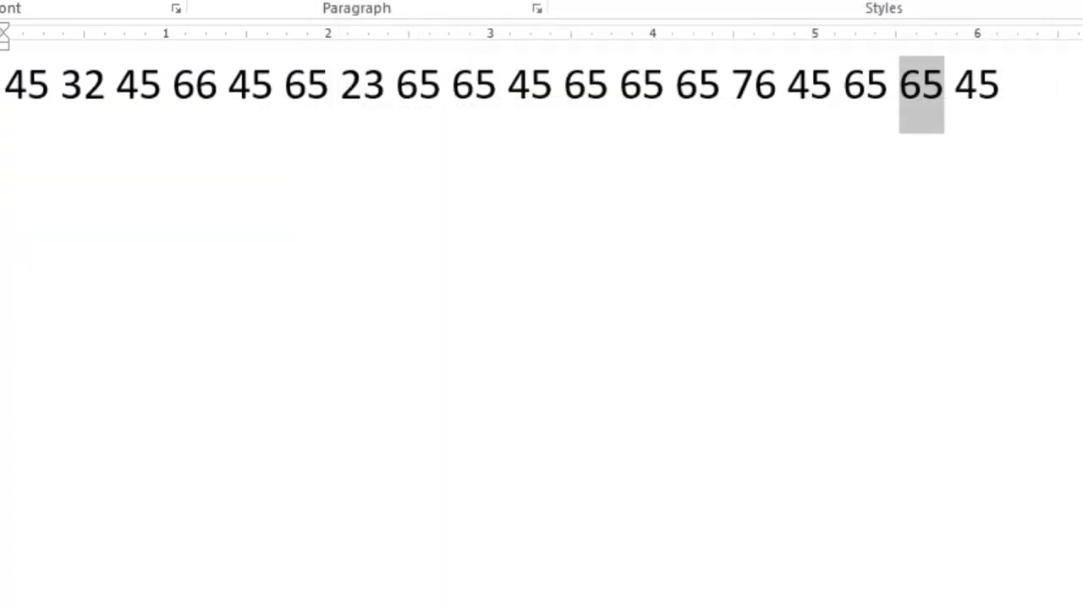
# Undo the 55-to-65 replacements and the formatting copied onto the Benefits of Trees heading, and clear the selection.
pyautogui.scroll(5, 542, 338)
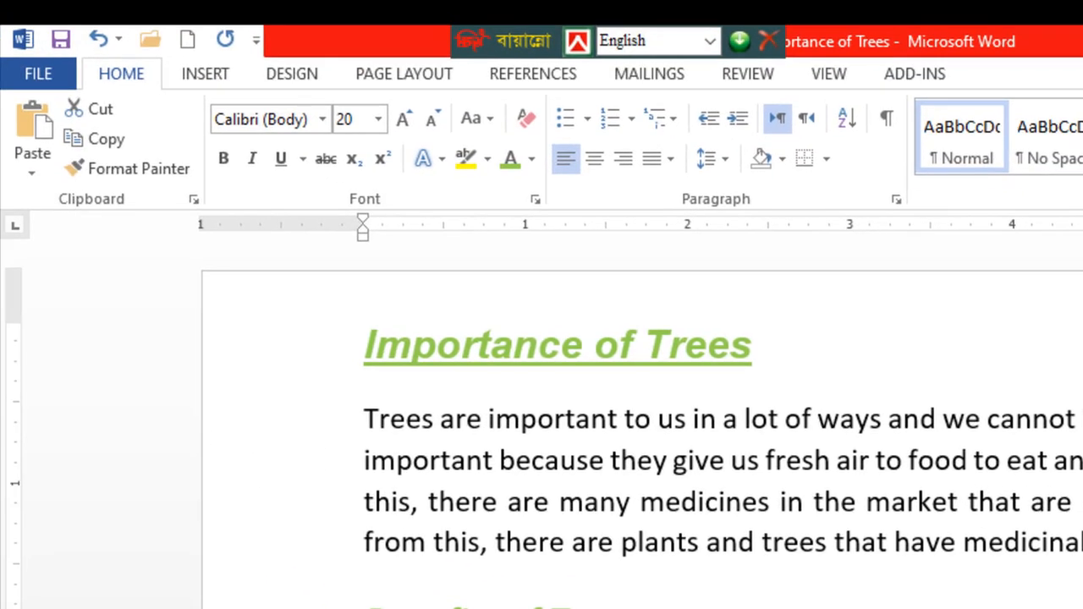
pyautogui.click(99, 40)
pyautogui.click(102, 45)
pyautogui.click(102, 46)
pyautogui.click(102, 46)
pyautogui.click(102, 46)
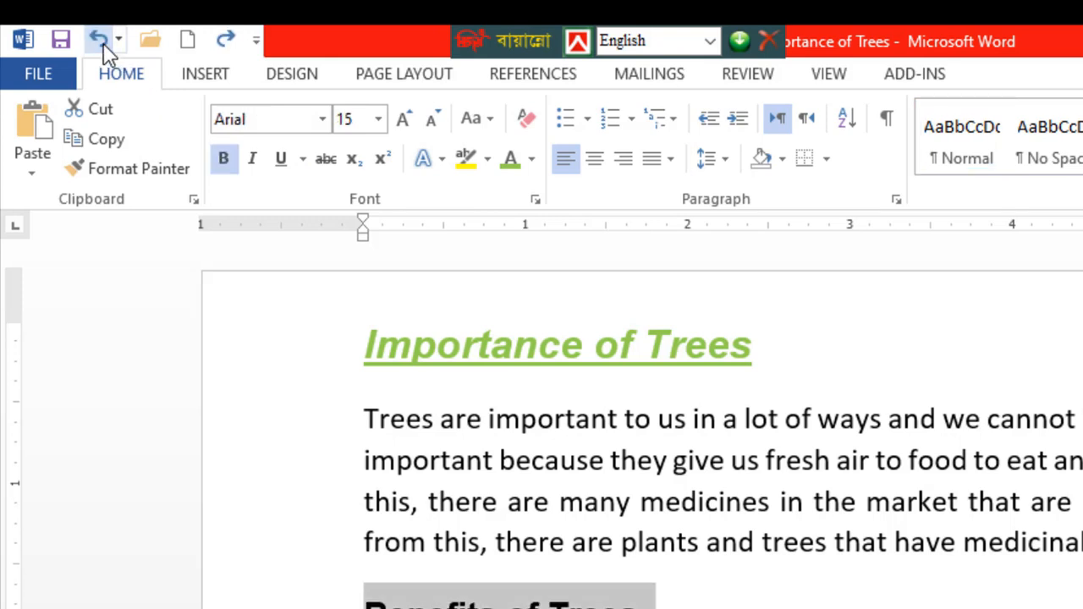
pyautogui.click(869, 583)
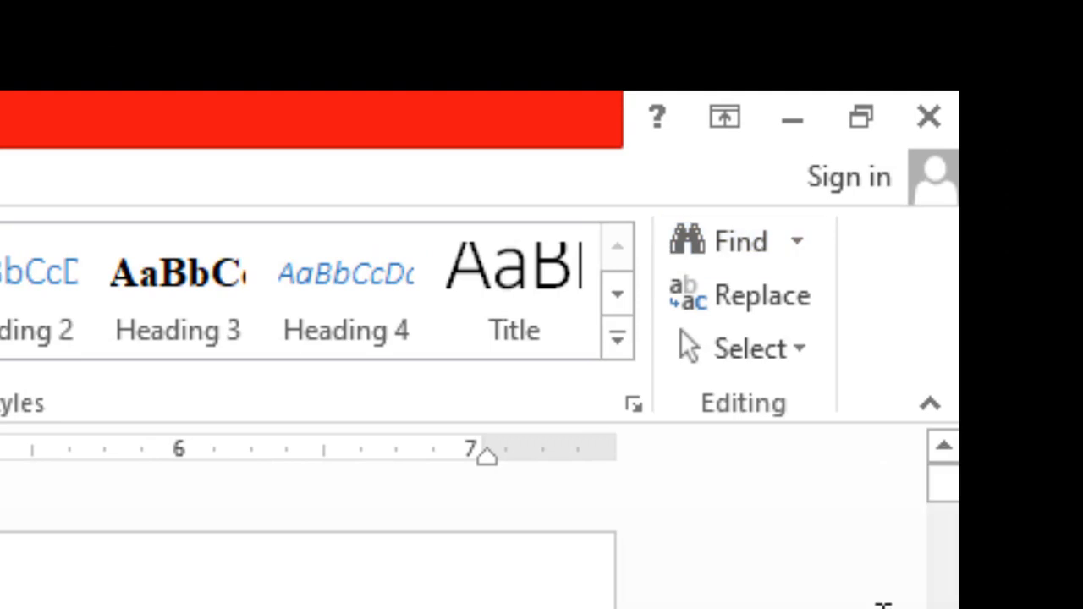
# Use Go To to jump to page 20 of the document and close the dialog.
pyautogui.moveTo(955, 503)
pyautogui.mouseDown()
pyautogui.moveTo(952, 541)
pyautogui.moveTo(952, 487)
pyautogui.mouseUp()
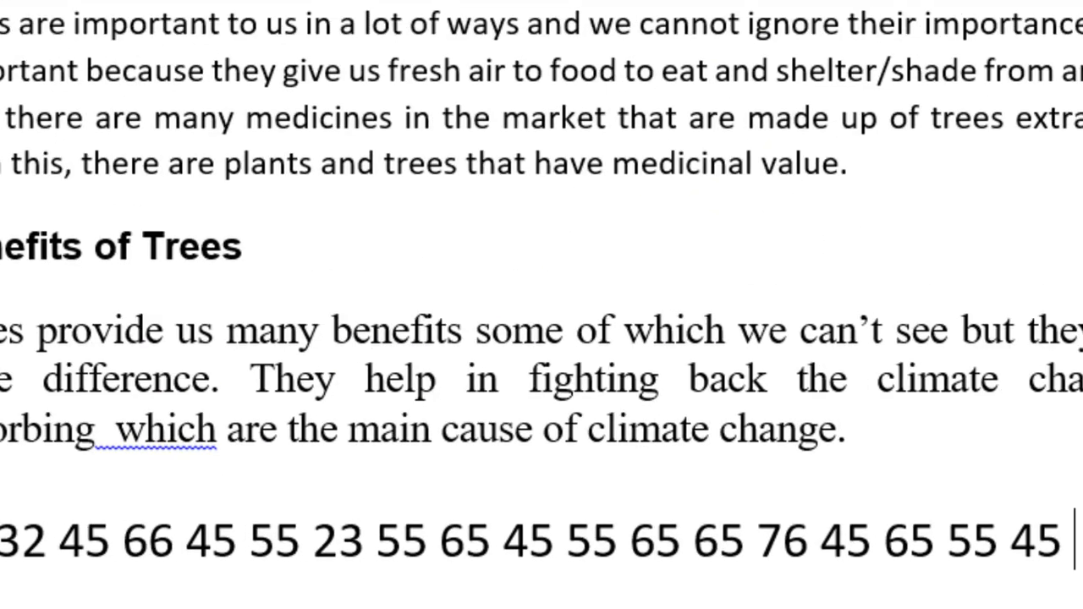
pyautogui.hotkey('ctrl', 'g')
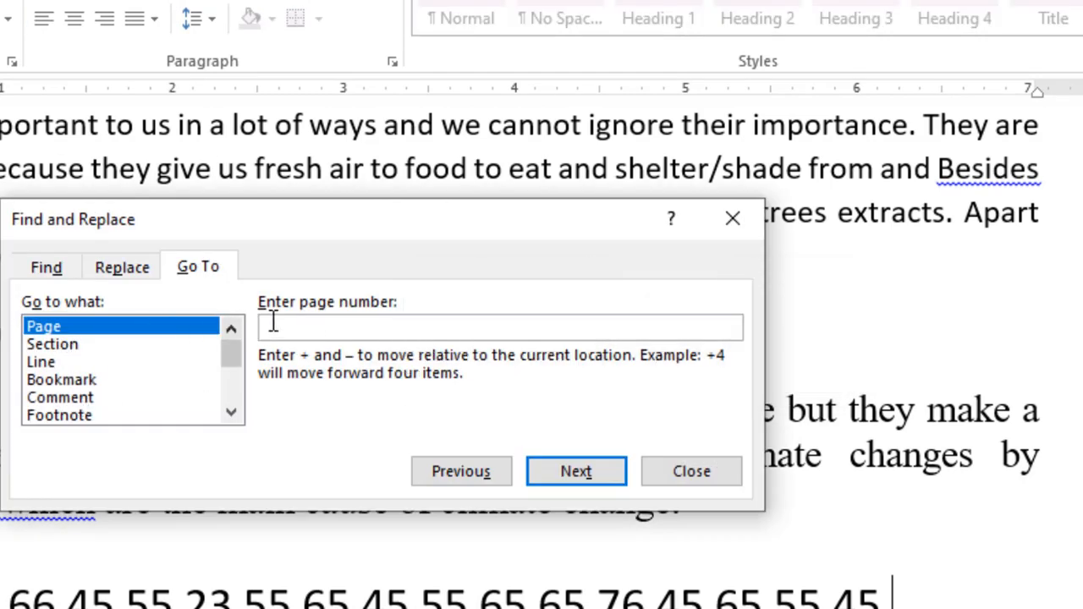
pyautogui.write('2')
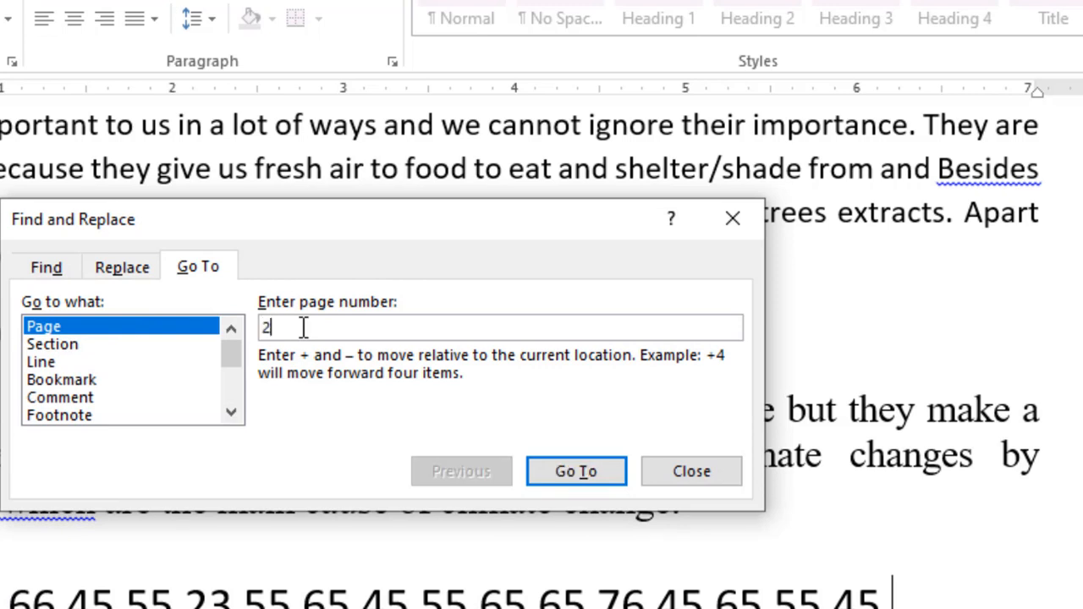
pyautogui.write('0')
pyautogui.click(575, 467)
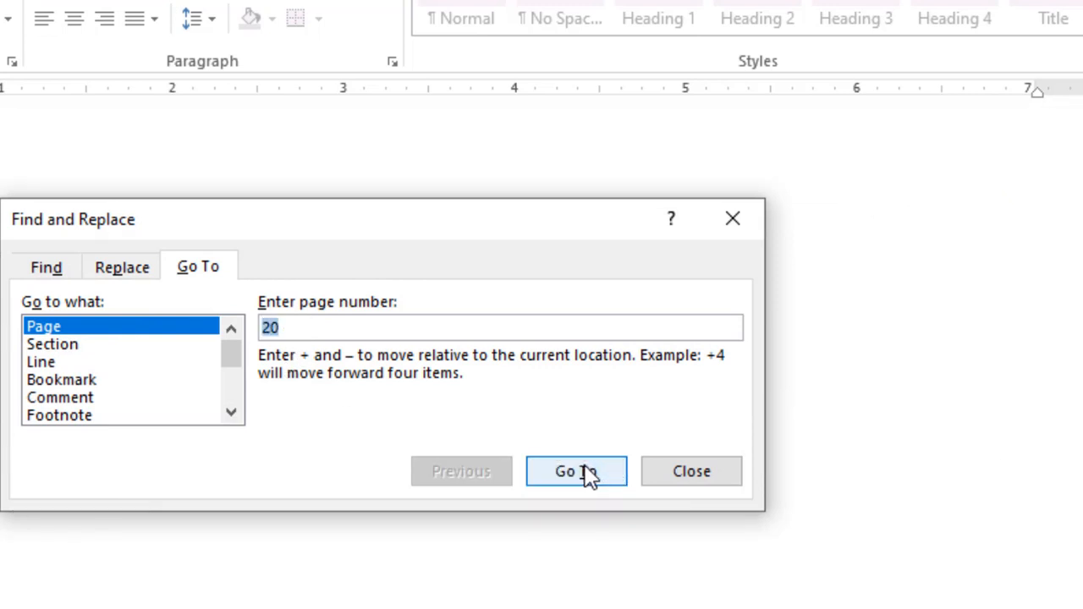
pyautogui.click(732, 222)
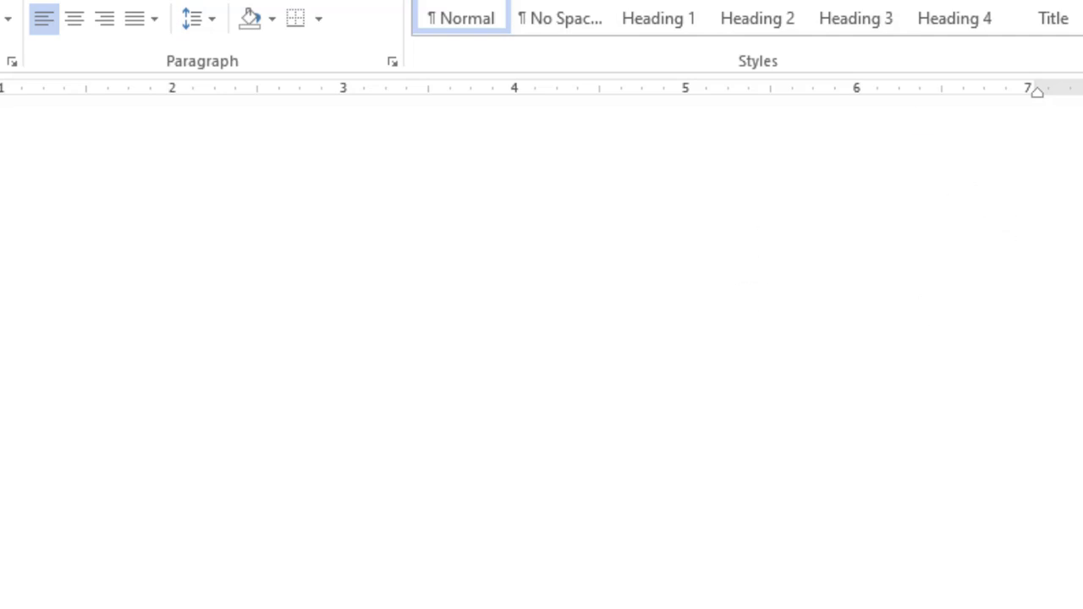
# Use Go To to return to page 1 and close the dialog.
pyautogui.hotkey('ctrl', 'g')
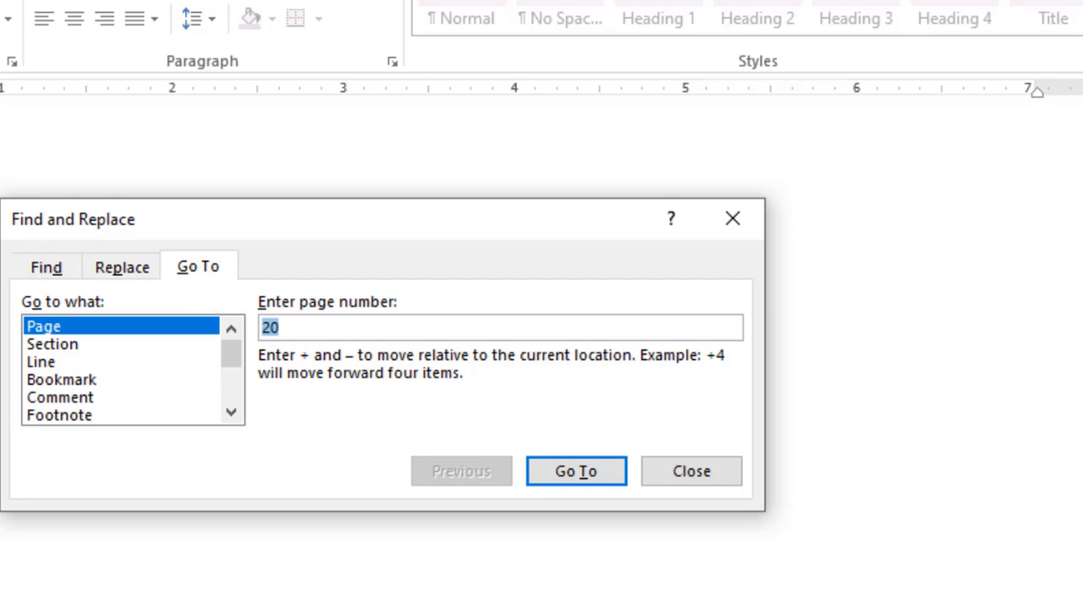
pyautogui.write('1')
pyautogui.click(587, 475)
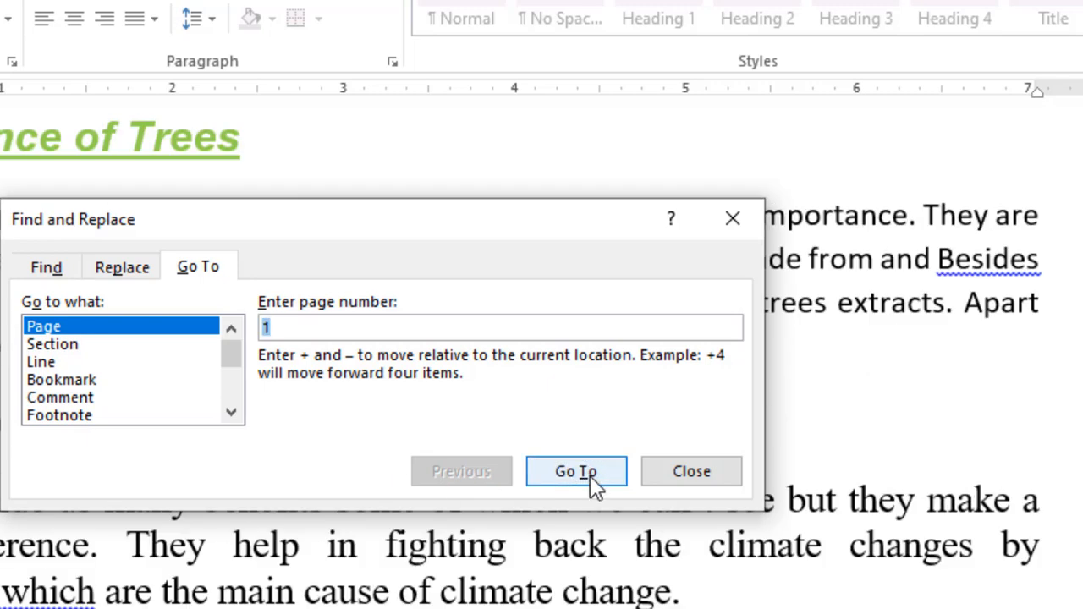
pyautogui.click(719, 472)
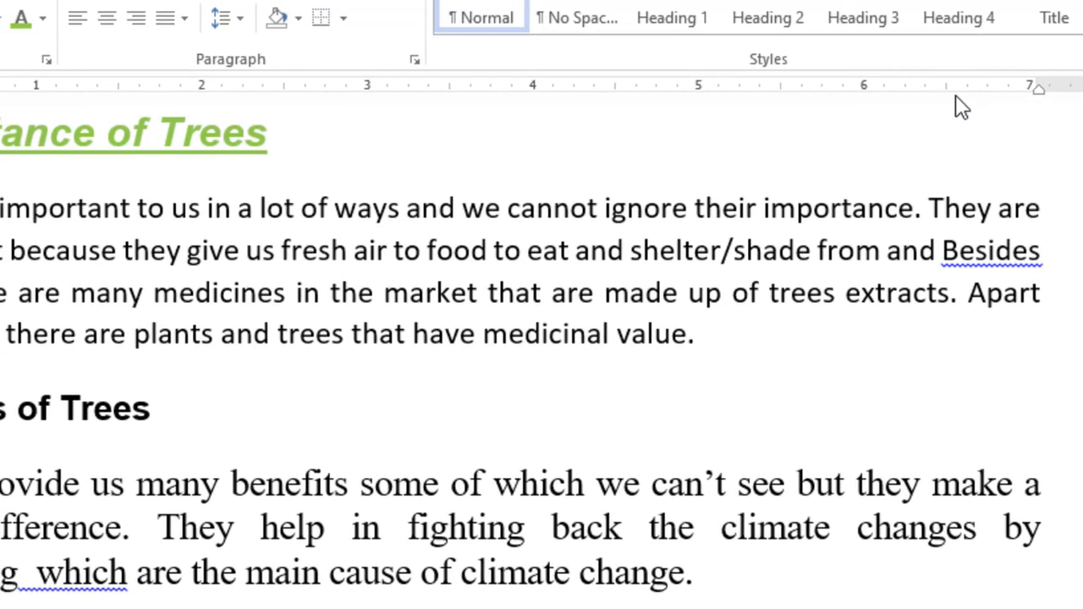
# Use Go To to jump to line number 5 of the document and close the dialog.
pyautogui.hotkey('ctrl', 'g')
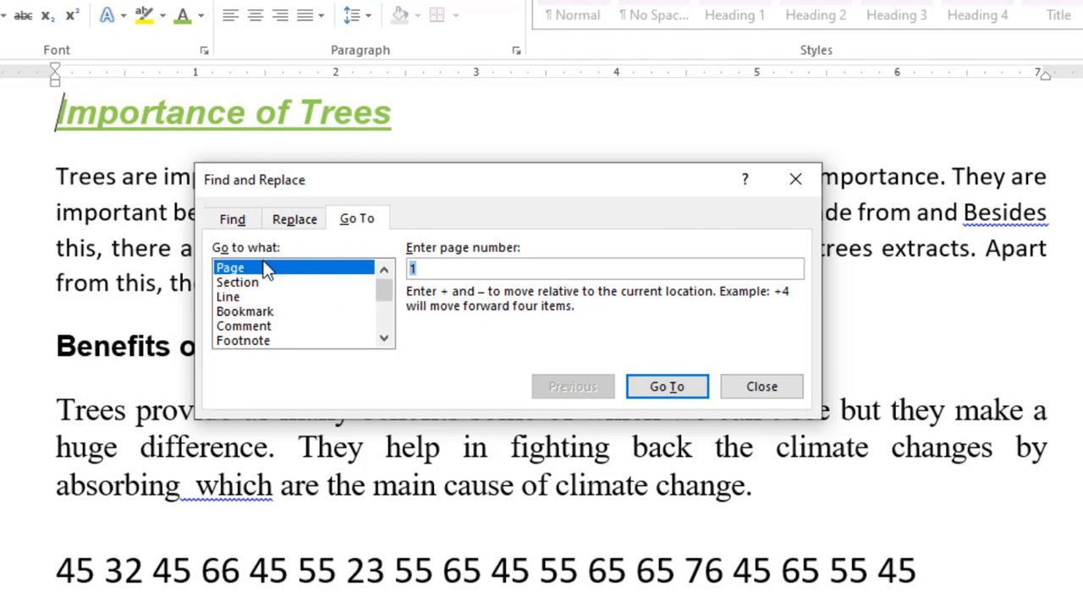
pyautogui.click(234, 293)
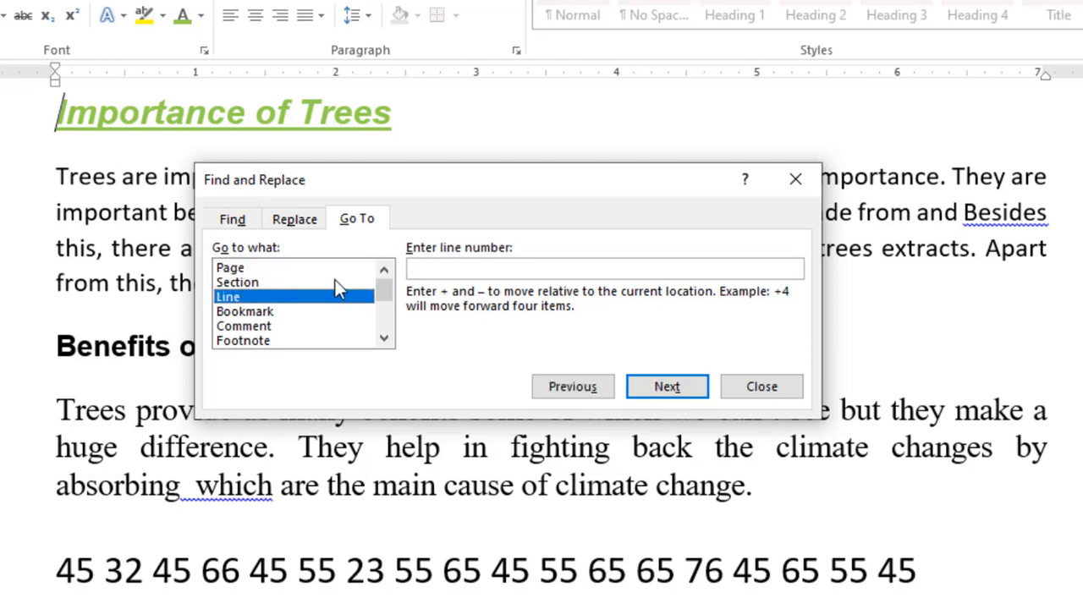
pyautogui.click(455, 265)
pyautogui.write('5')
pyautogui.click(664, 391)
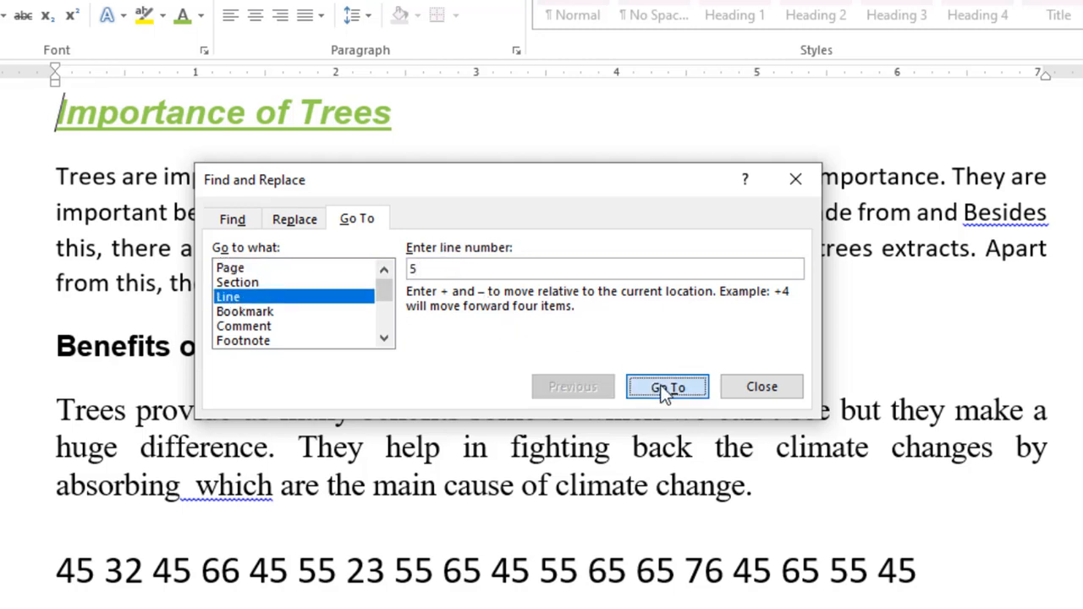
pyautogui.click(774, 394)
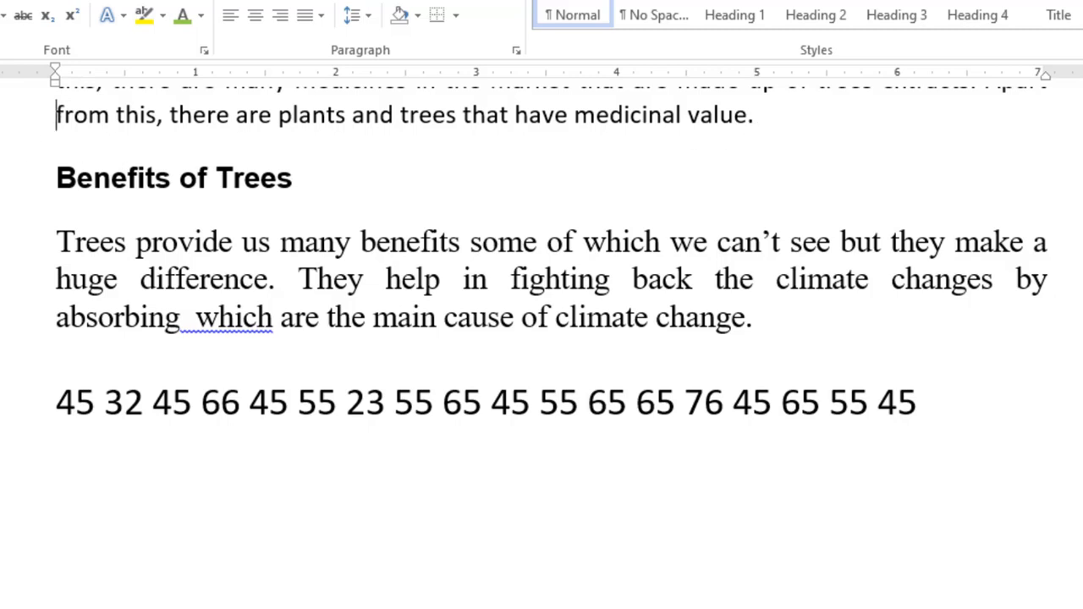
pyautogui.scroll(1, 552, 263)
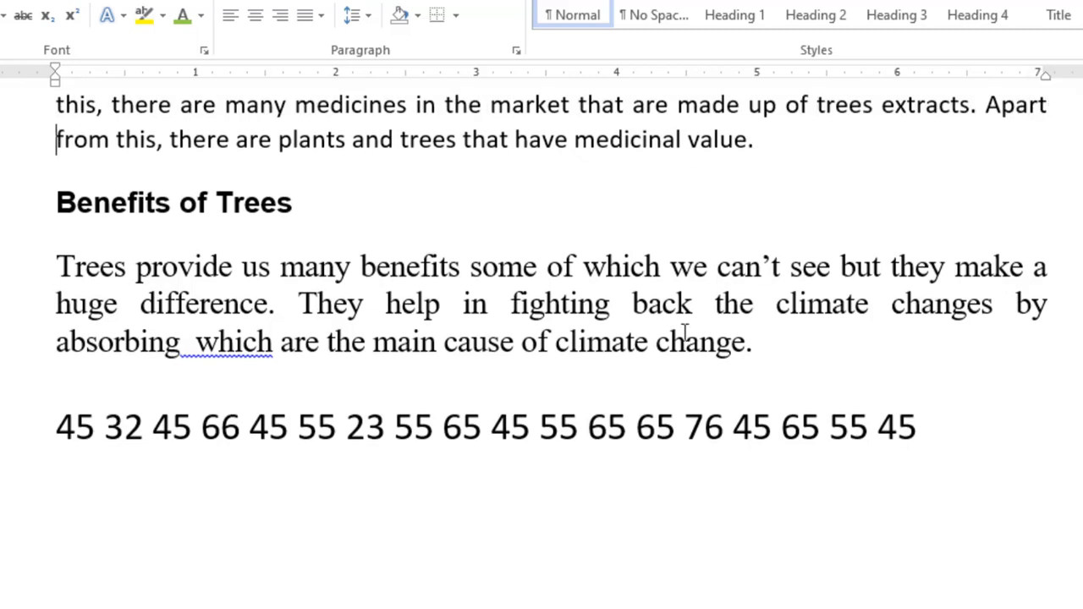